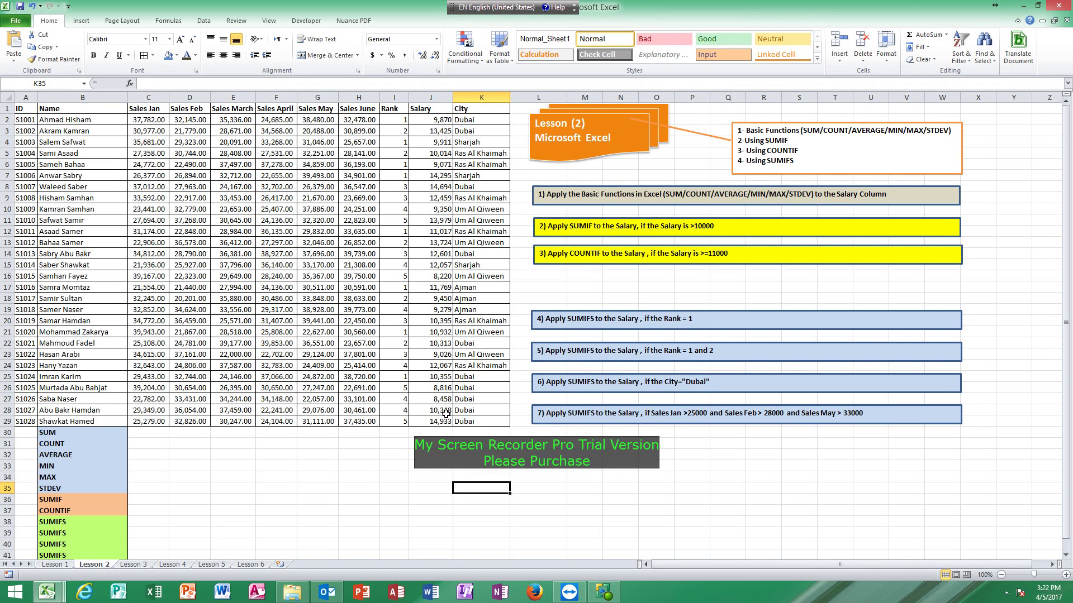
drag(803, 132, 847, 130)
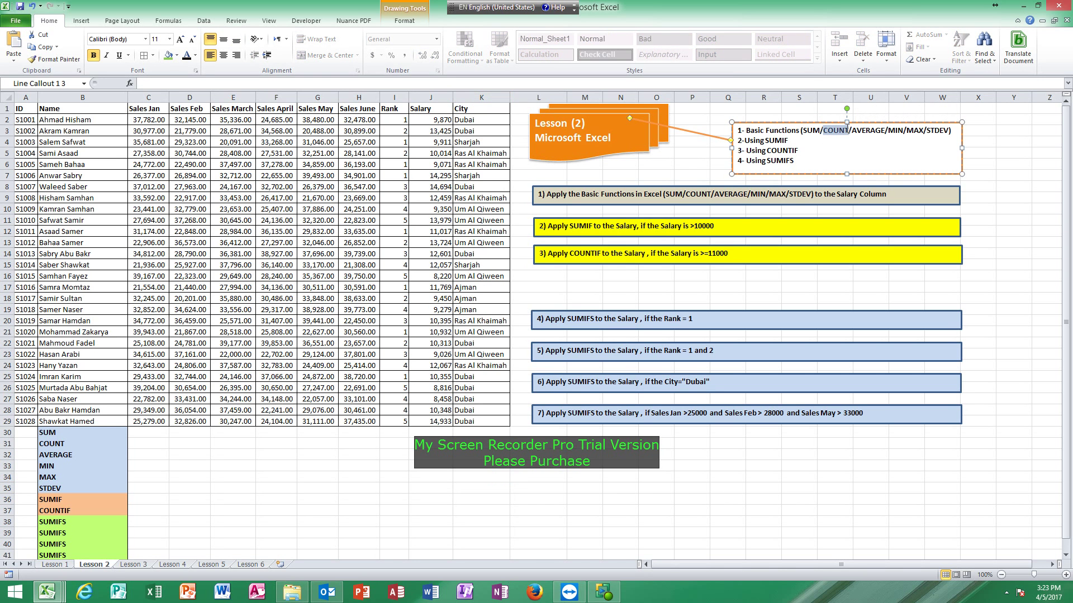
click(861, 135)
drag(851, 131, 946, 135)
- Total the Salary column in J30 with a SUM formula over J2:J29
click(430, 433)
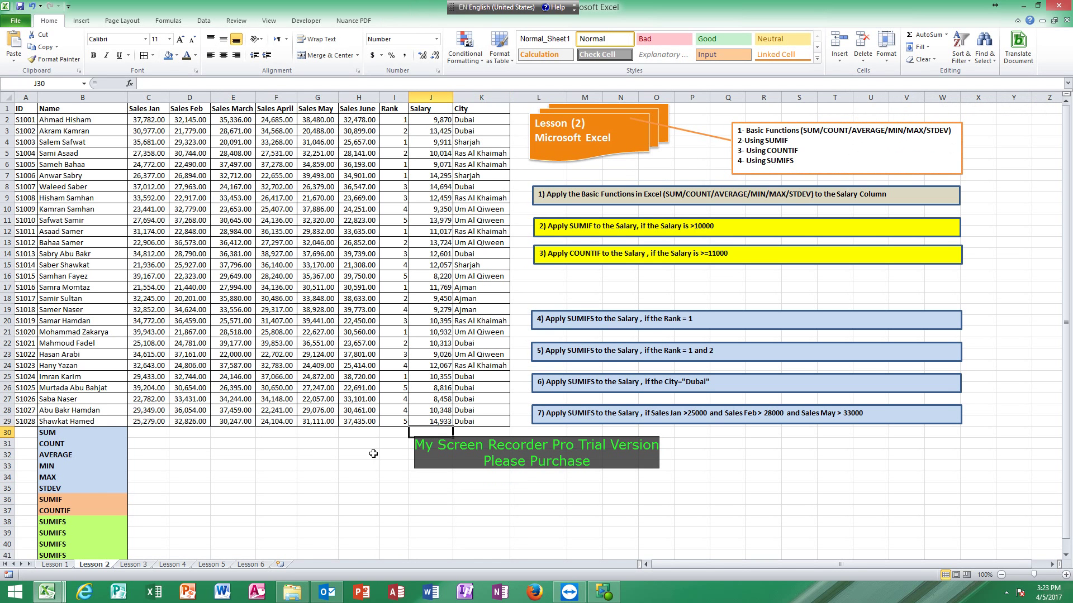
text(=)
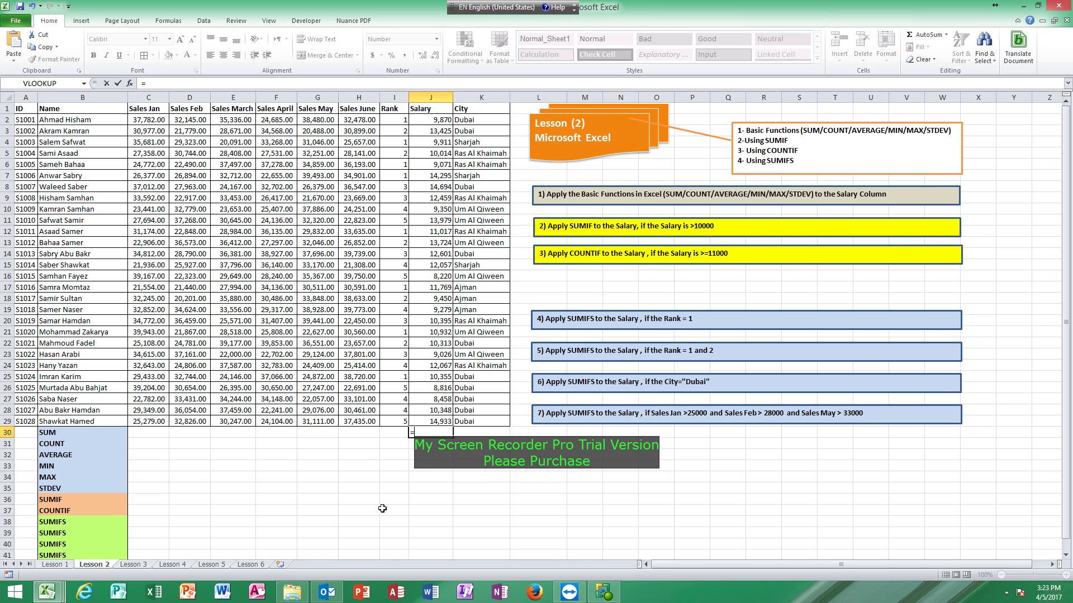
text(SUM()
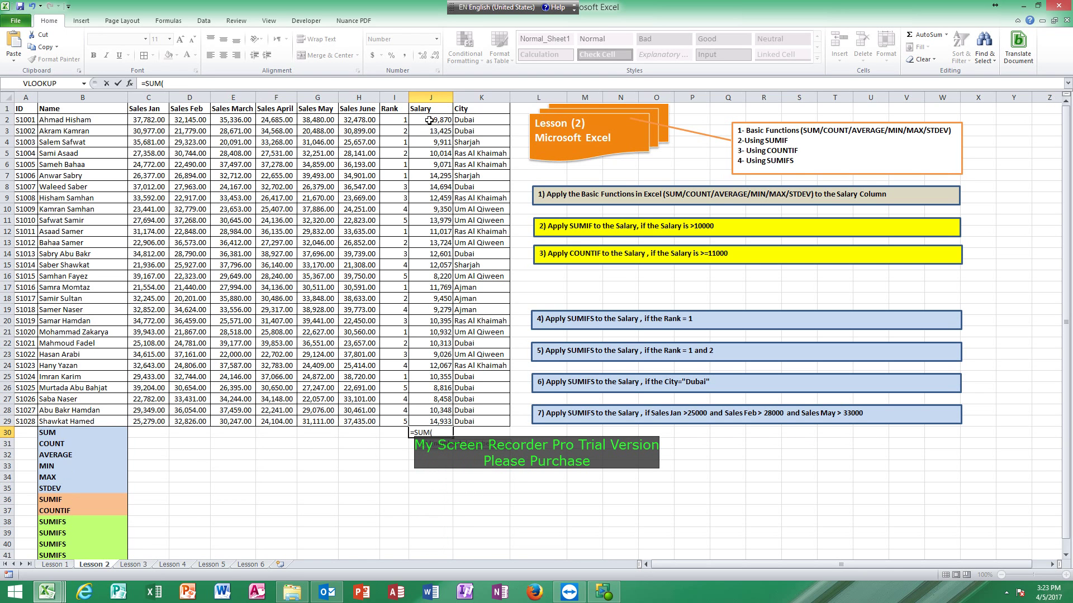
drag(428, 119, 428, 421)
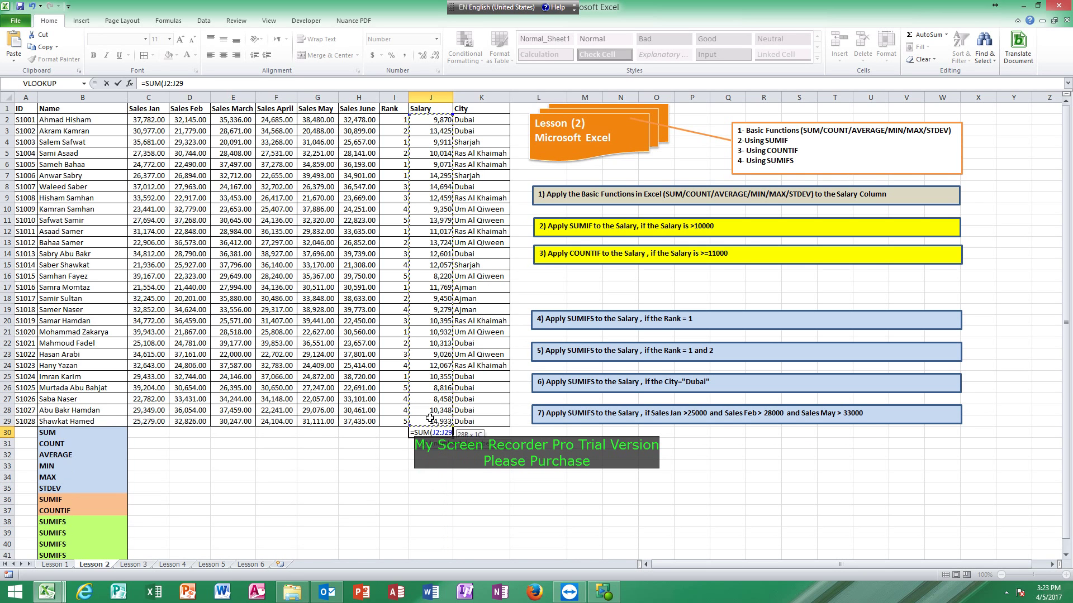
key(Return)
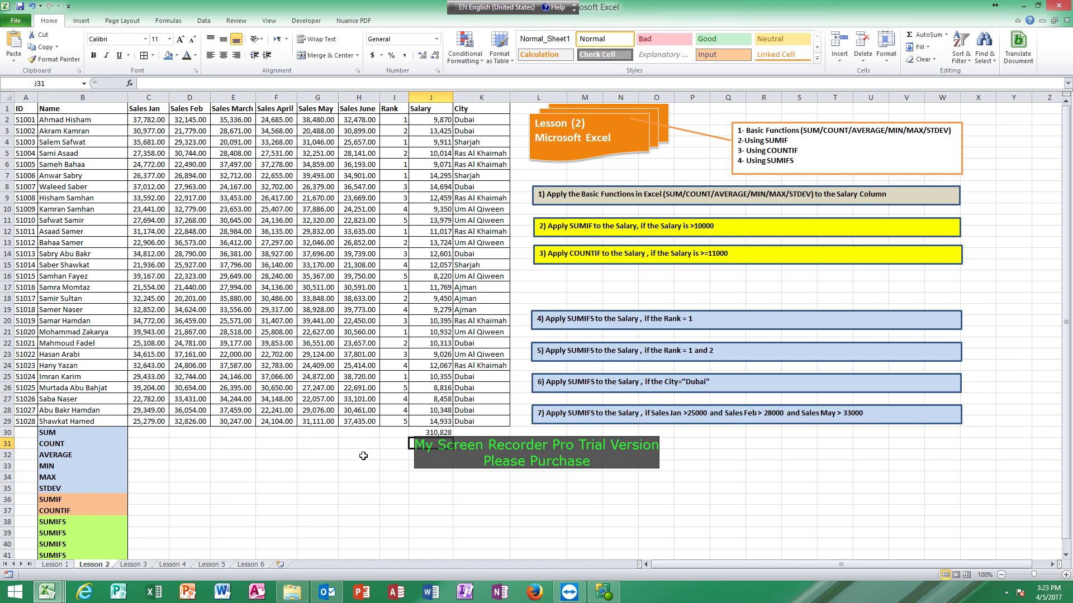
key(Up)
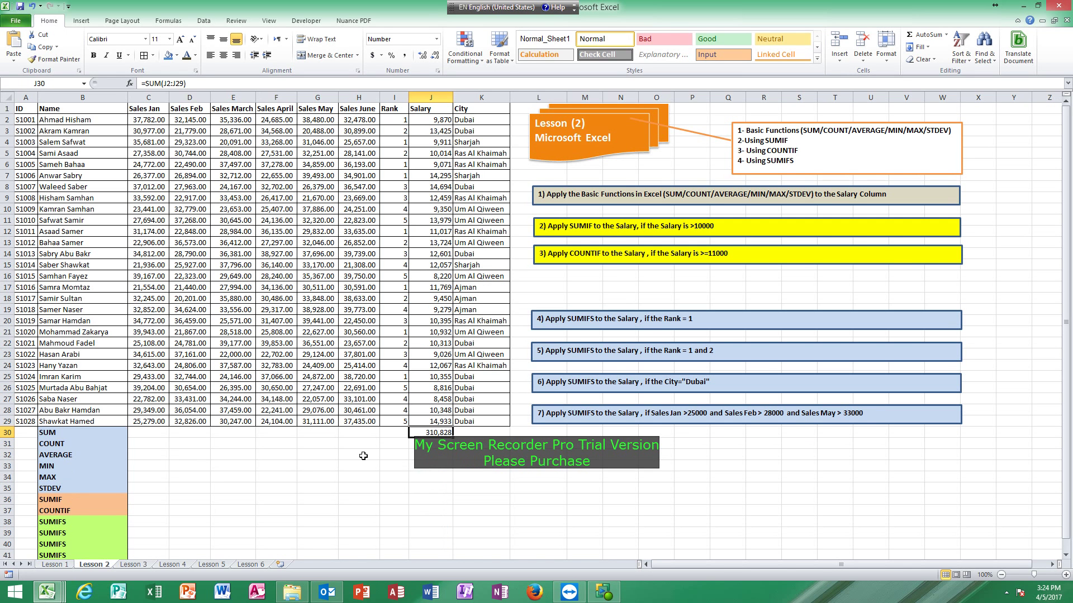
- Count the Salary entries in J31 with a COUNT formula over J2:J29
key(Down)
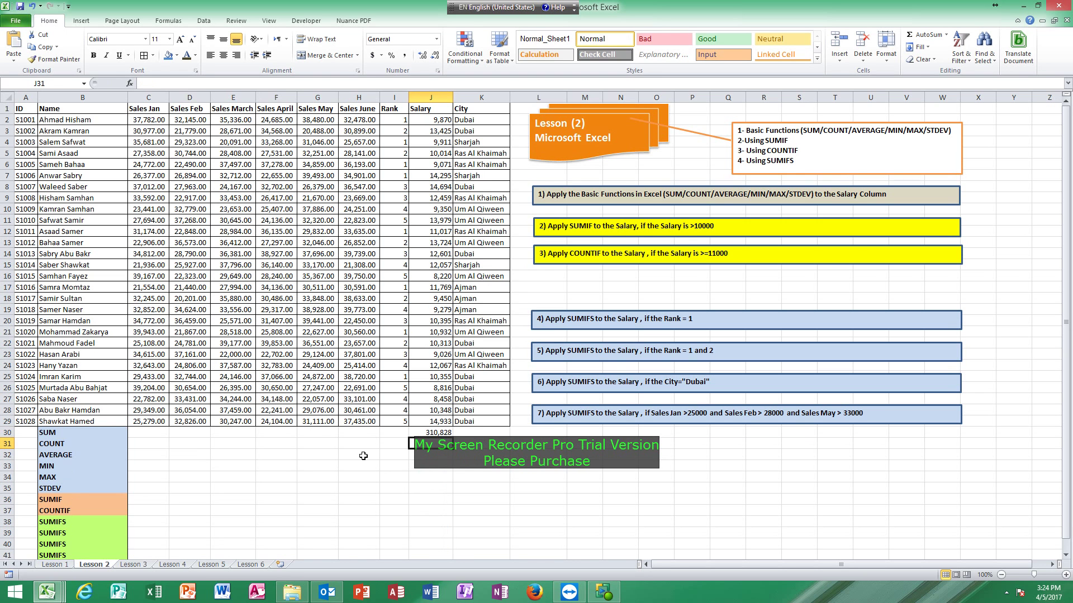
text(=COU)
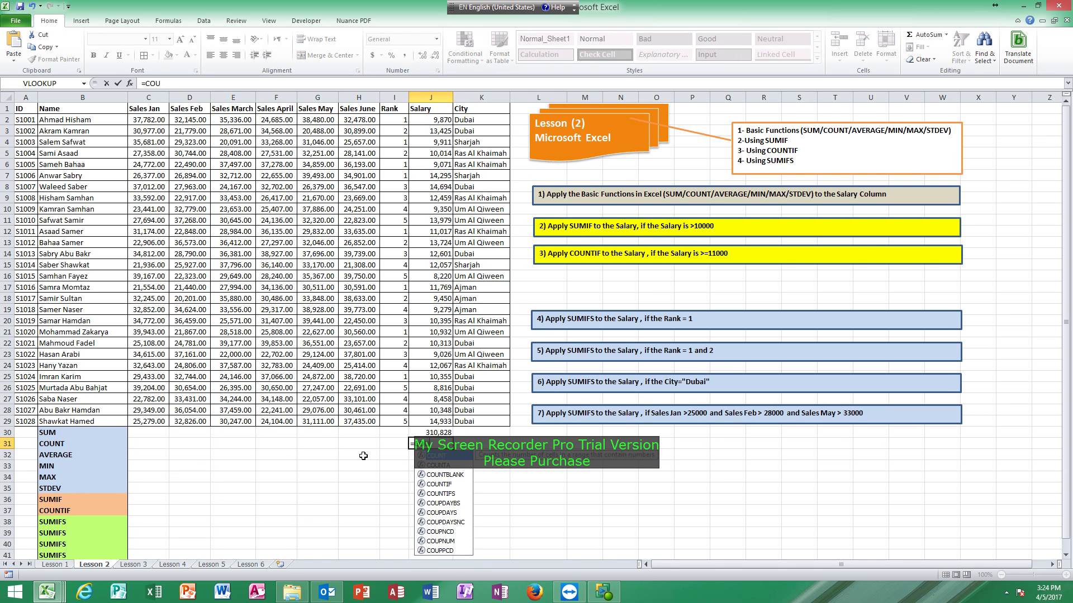
text(NT()
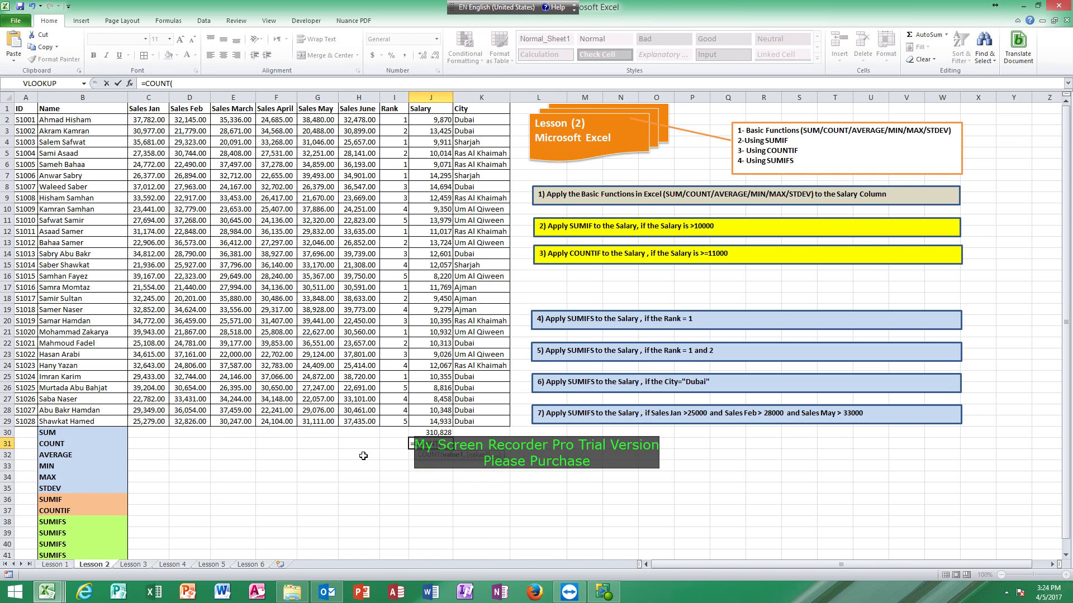
drag(433, 120, 423, 422)
key(Return)
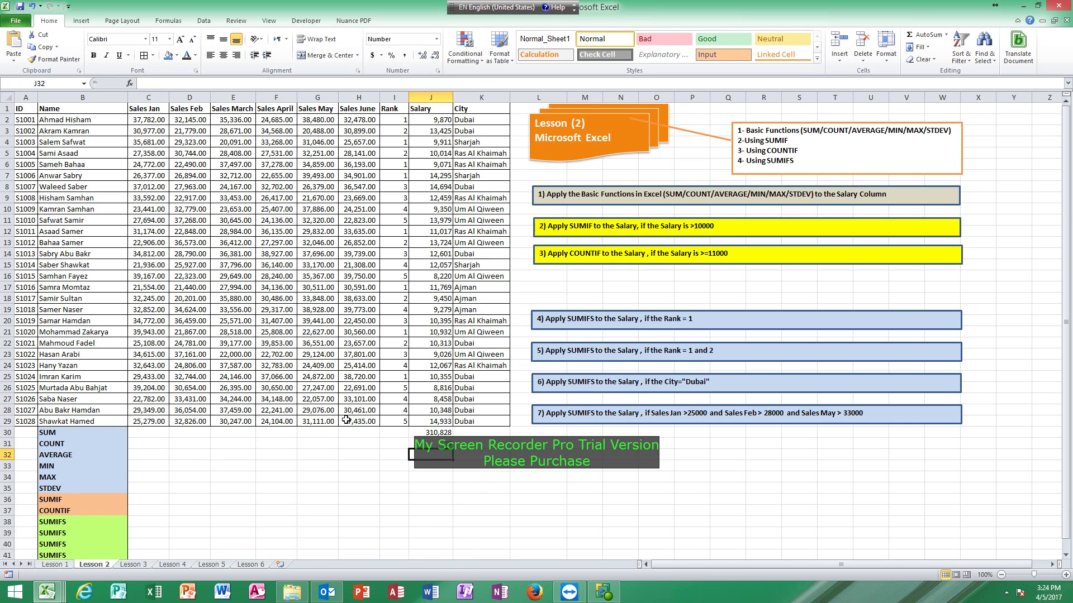
- Calculate the mean salary in J32 with an AVERAGE formula over J2:J29
text(=AVER)
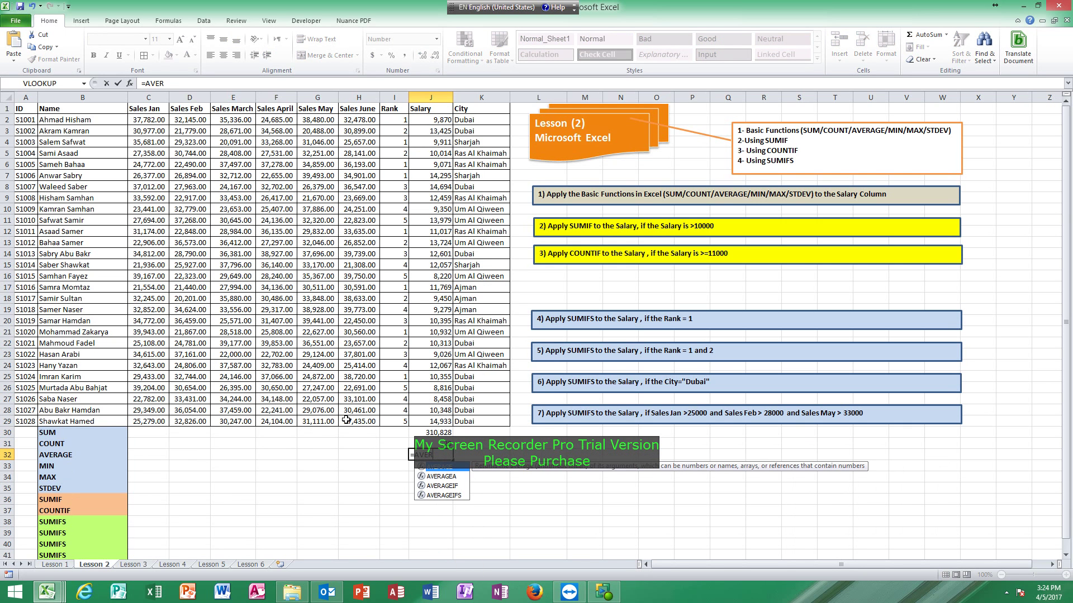
text(AGE()
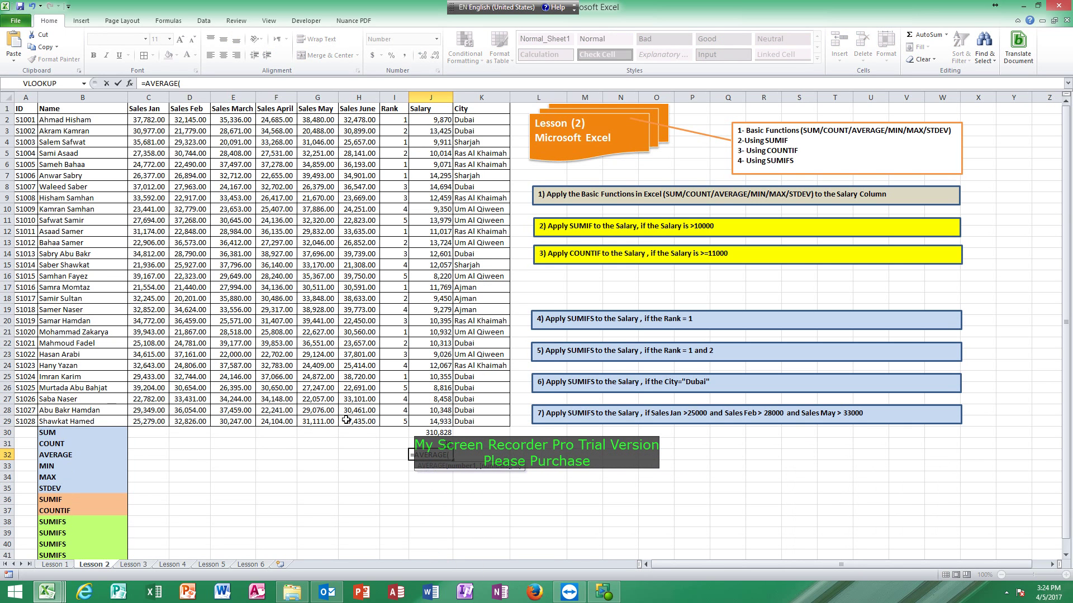
drag(419, 119, 420, 422)
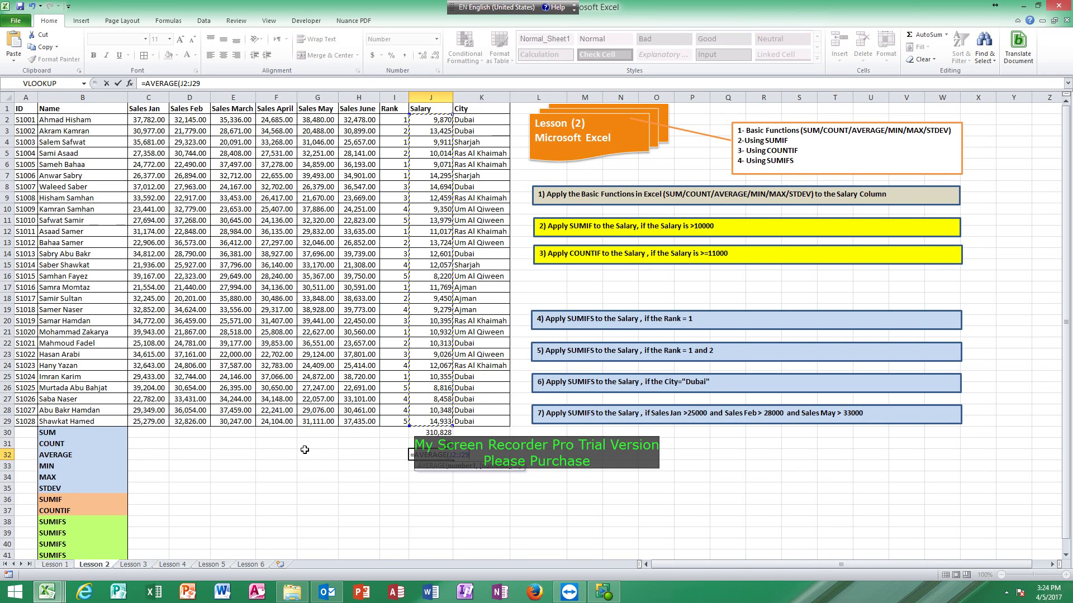
key(Return)
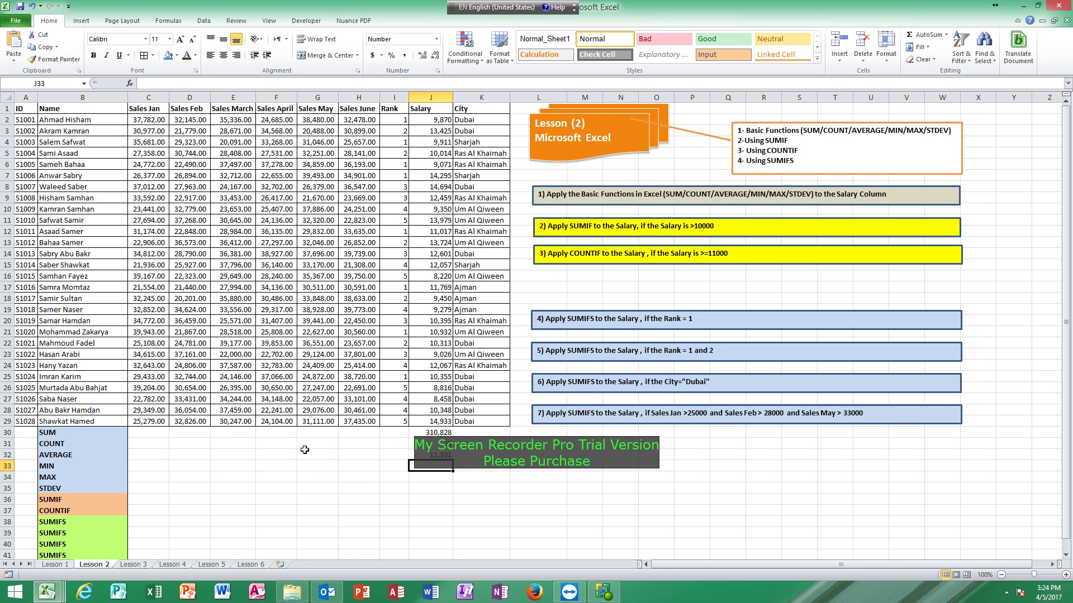
- Find the lowest salary in J33 with a MIN formula over J2:J29
text(=MIN()
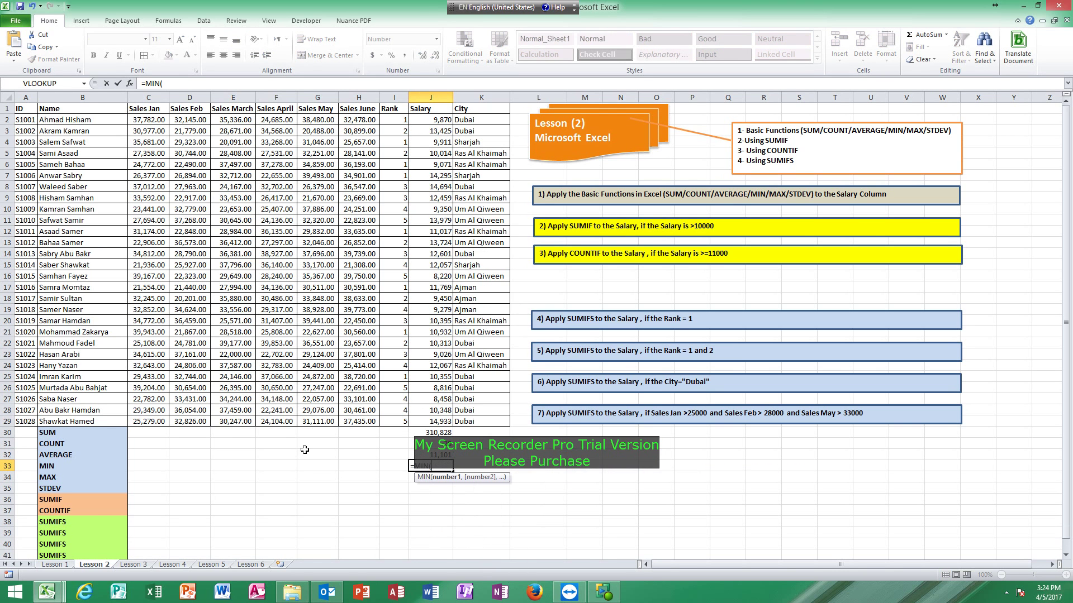
drag(430, 119, 434, 422)
key(Return)
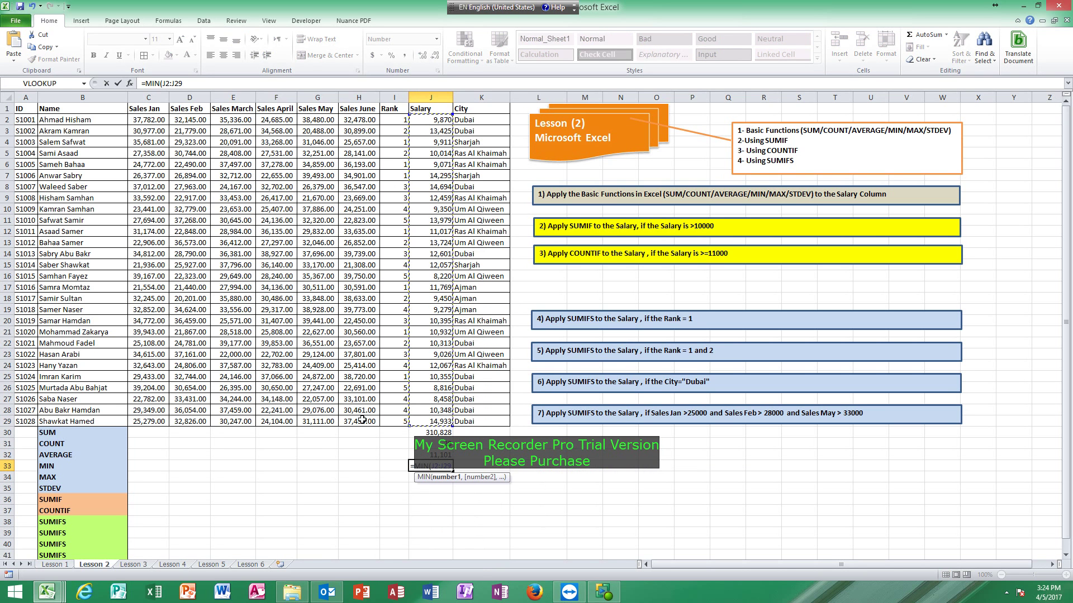
- Find the highest salary in J34 with a MAX formula over J2:J29
text(=)
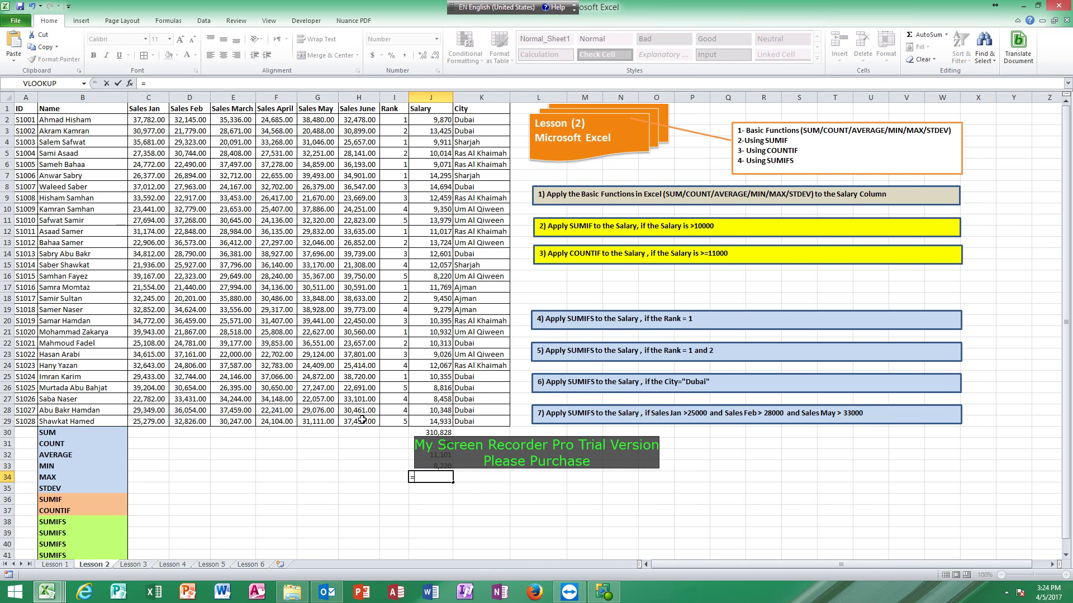
text(MAX()
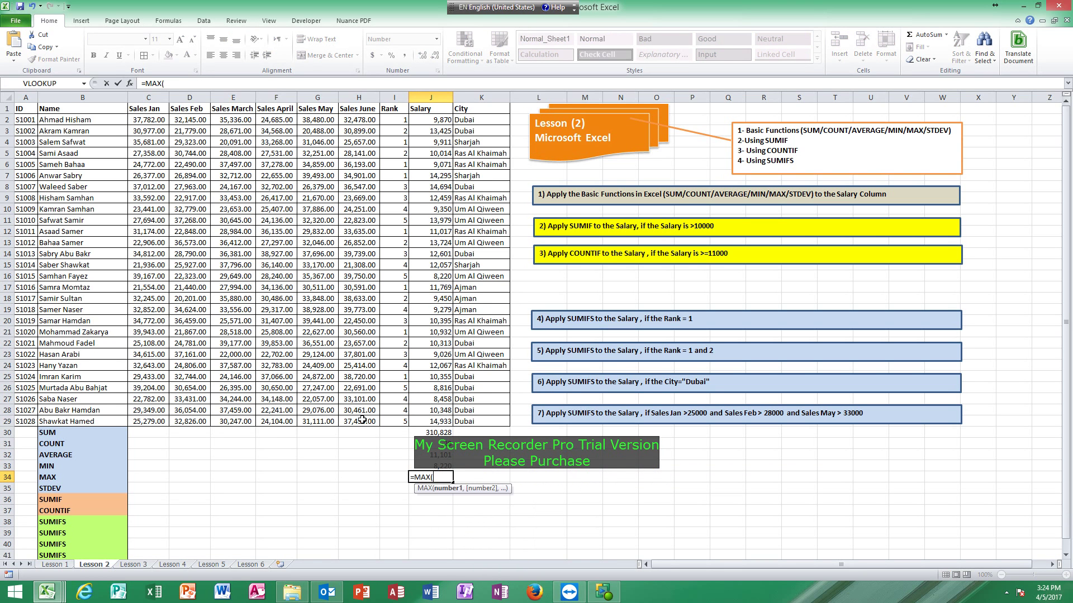
drag(424, 119, 421, 420)
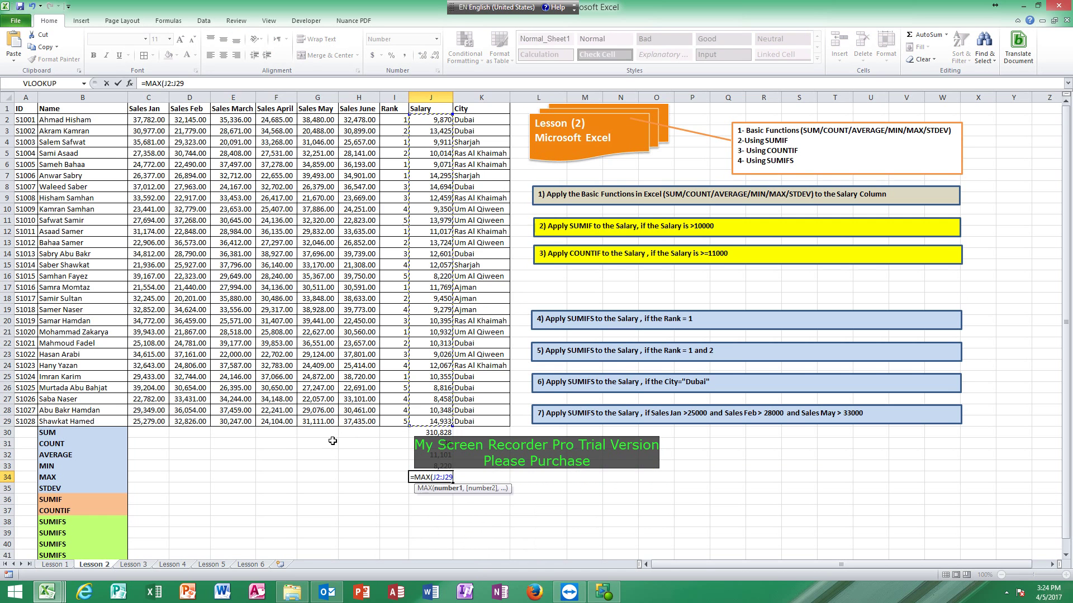
key(Return)
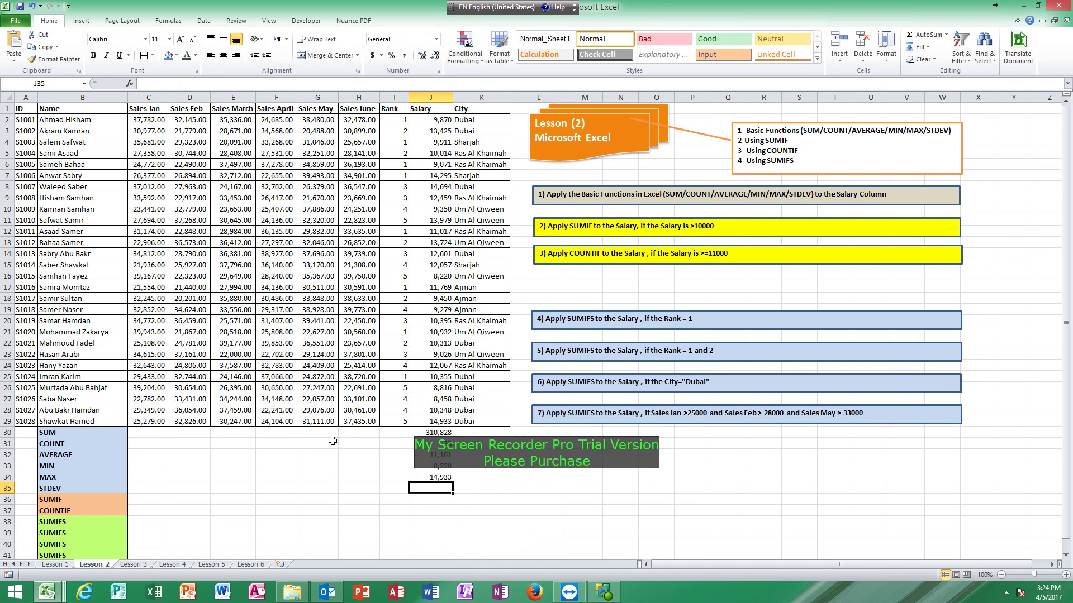
- Calculate the standard deviation of the salaries in J35 with a STDEV formula over J2:J29
text(=STDEV)
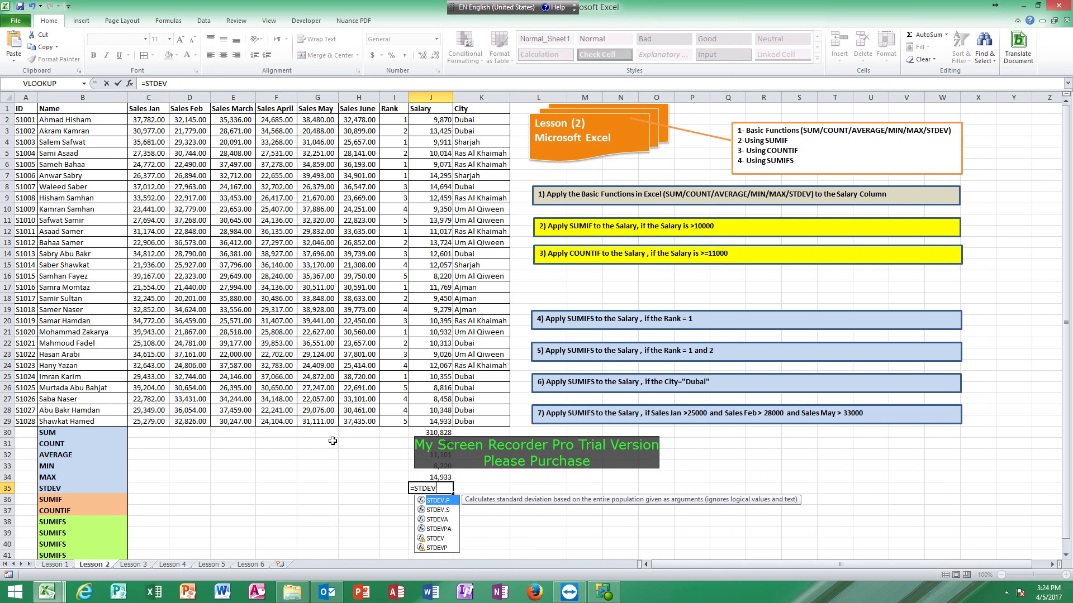
text(()
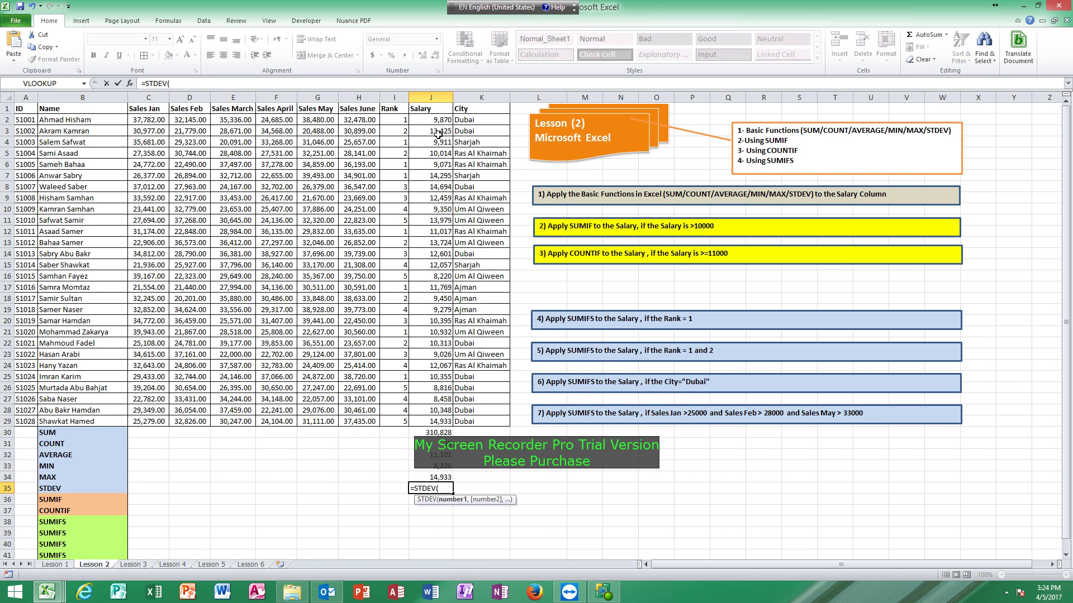
drag(428, 121, 427, 421)
key(Return)
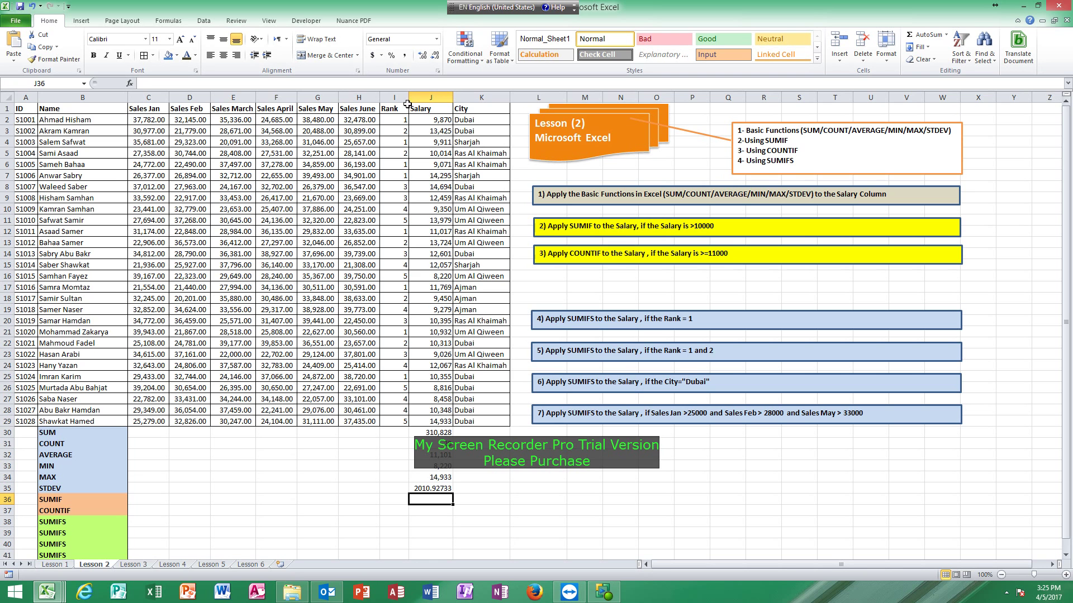
- Review the Salary range J2:J29 against the AVERAGE, MIN, MAX, STDEV and SUM formulas below it
drag(433, 121, 427, 419)
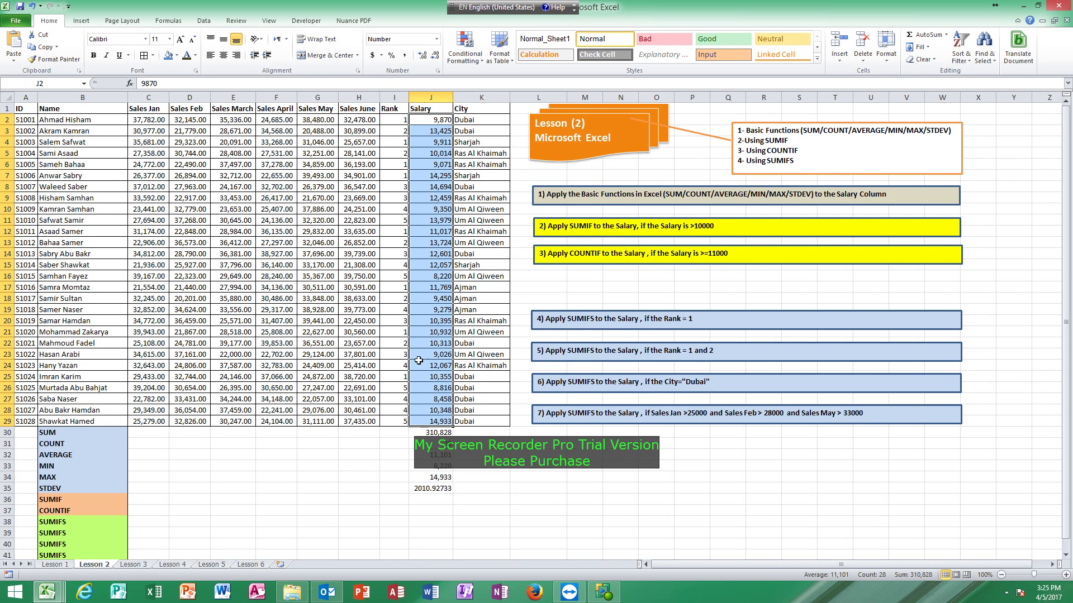
click(442, 455)
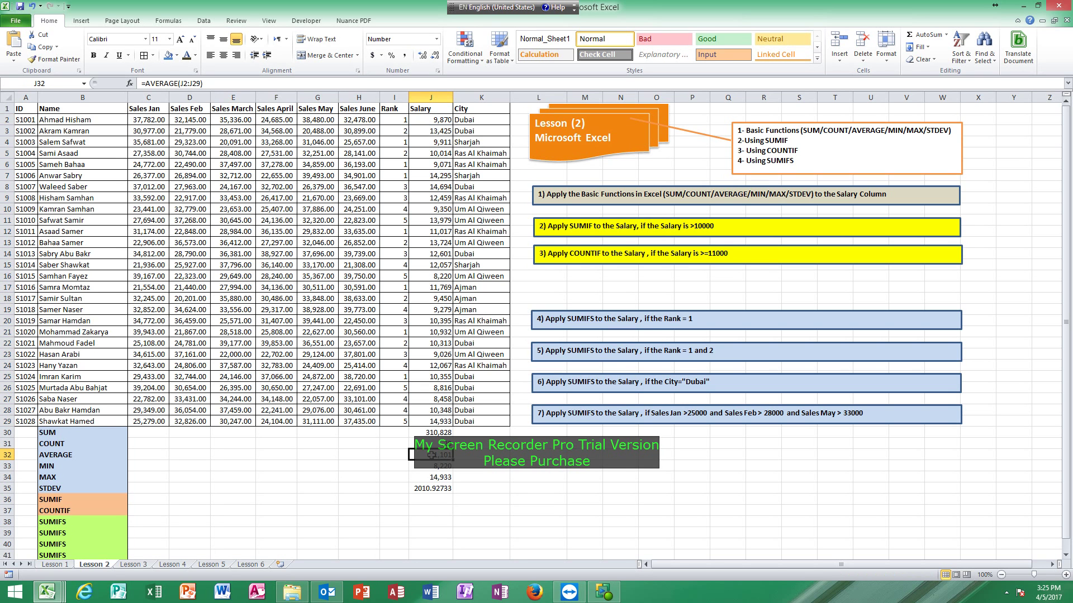
drag(426, 132, 431, 420)
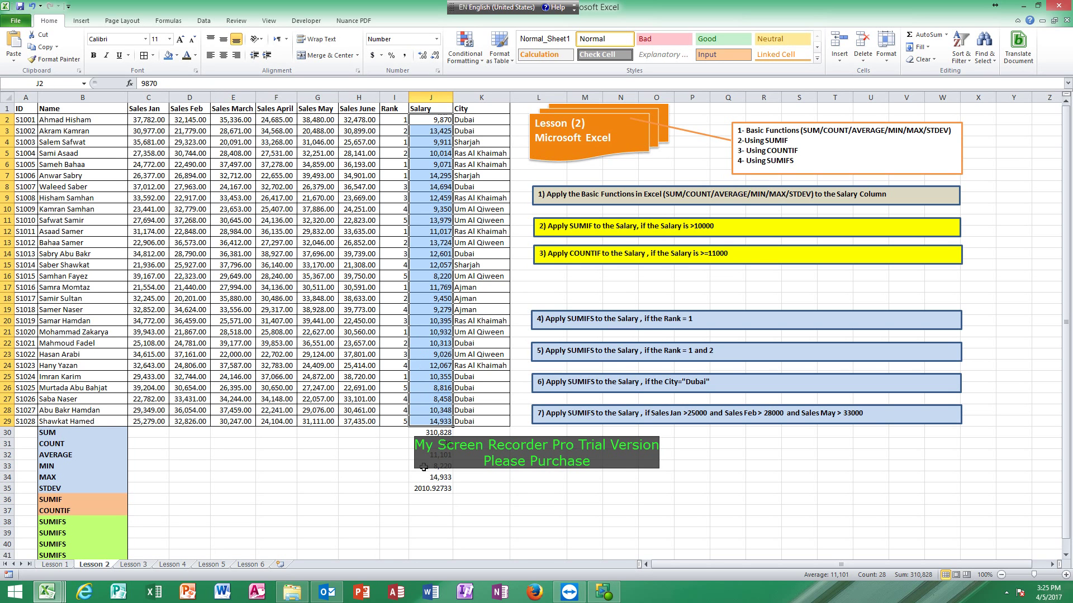
click(423, 467)
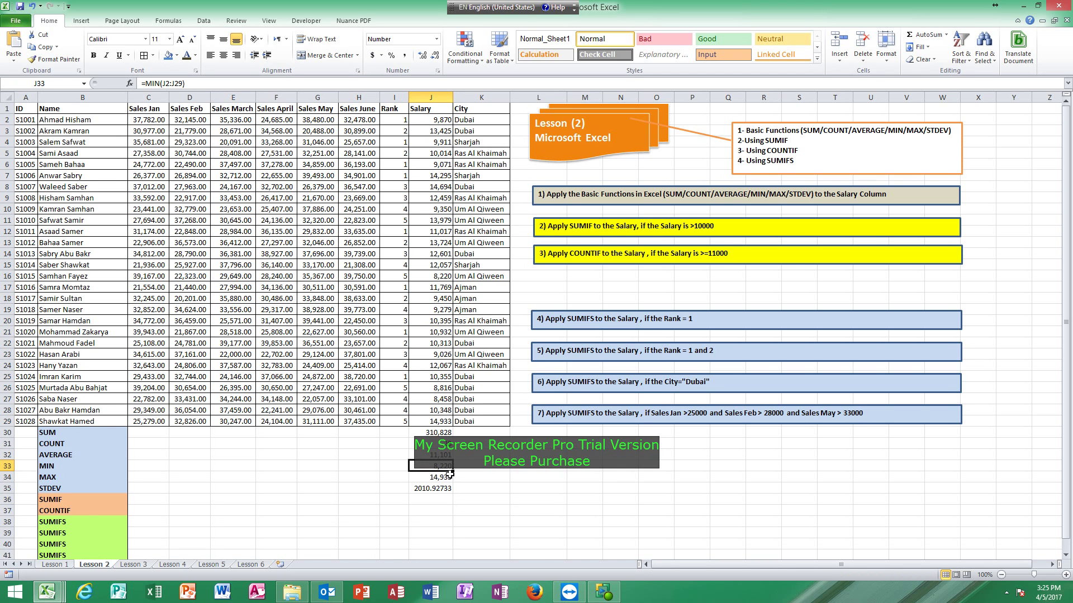
click(428, 478)
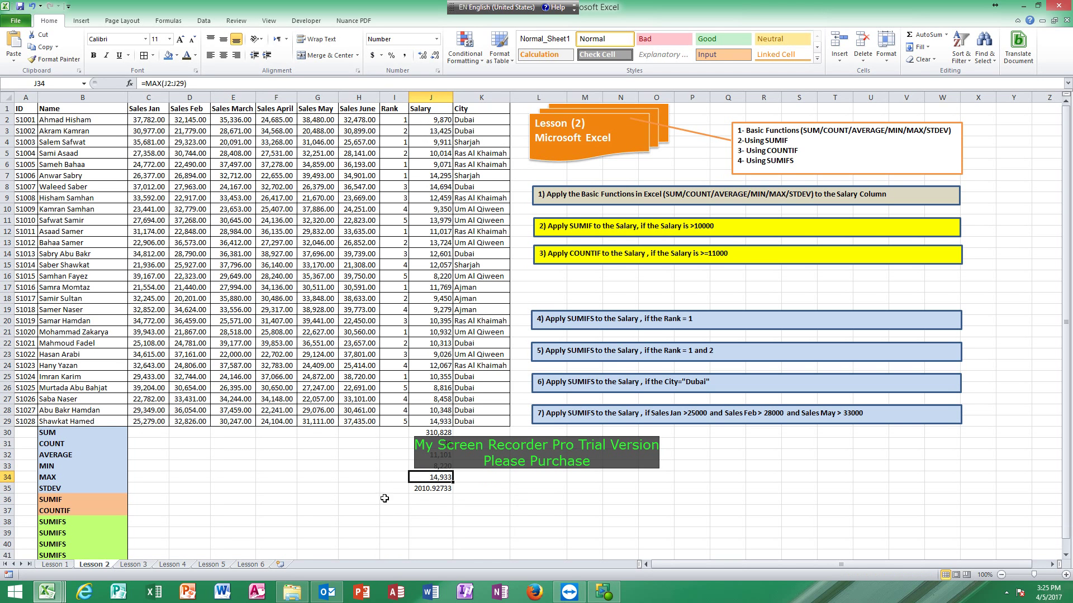
click(433, 490)
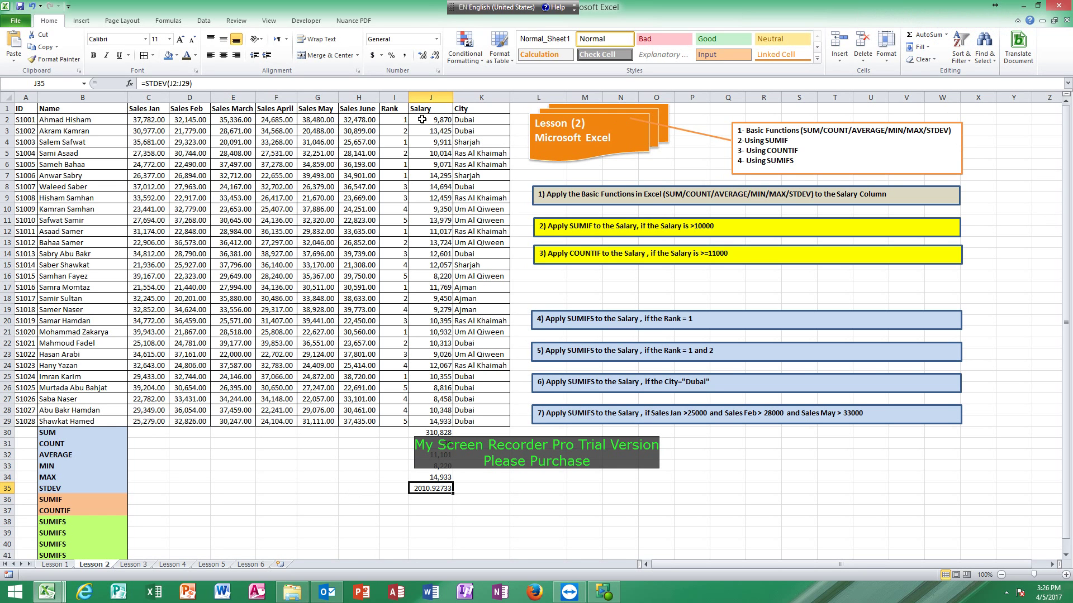
click(577, 237)
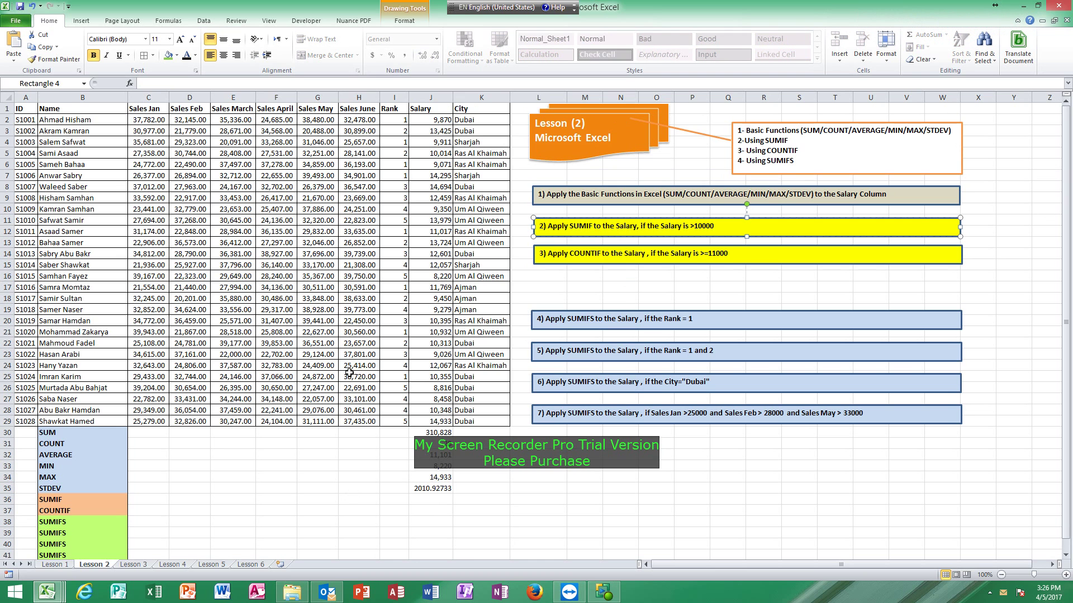
click(423, 434)
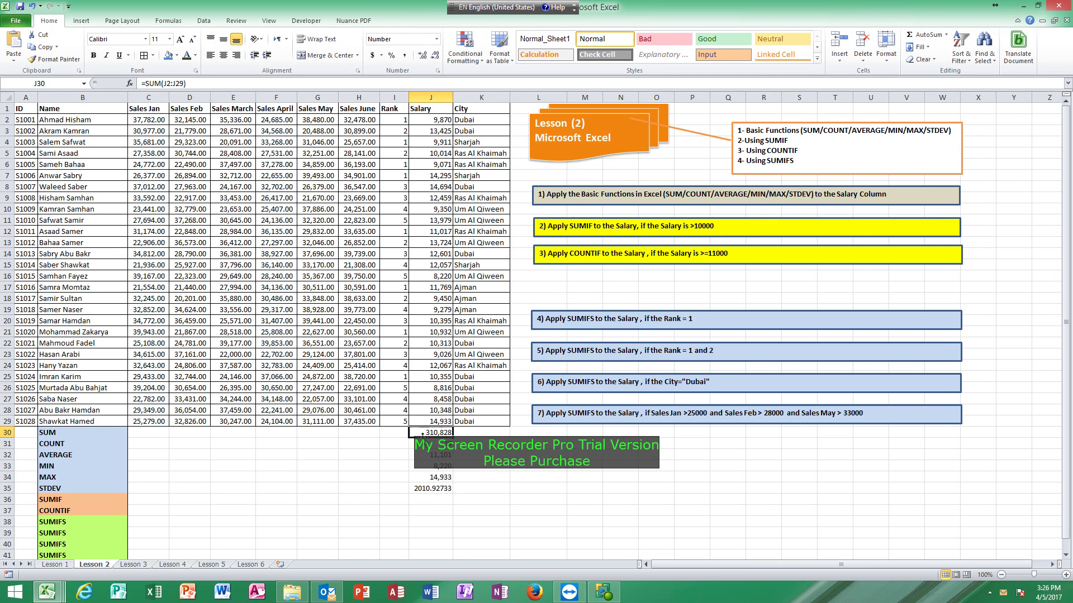
- Sum the salaries above 10000 in J36 with a SUMIF formula over J2:J29 using the criterion ">10000"
click(426, 499)
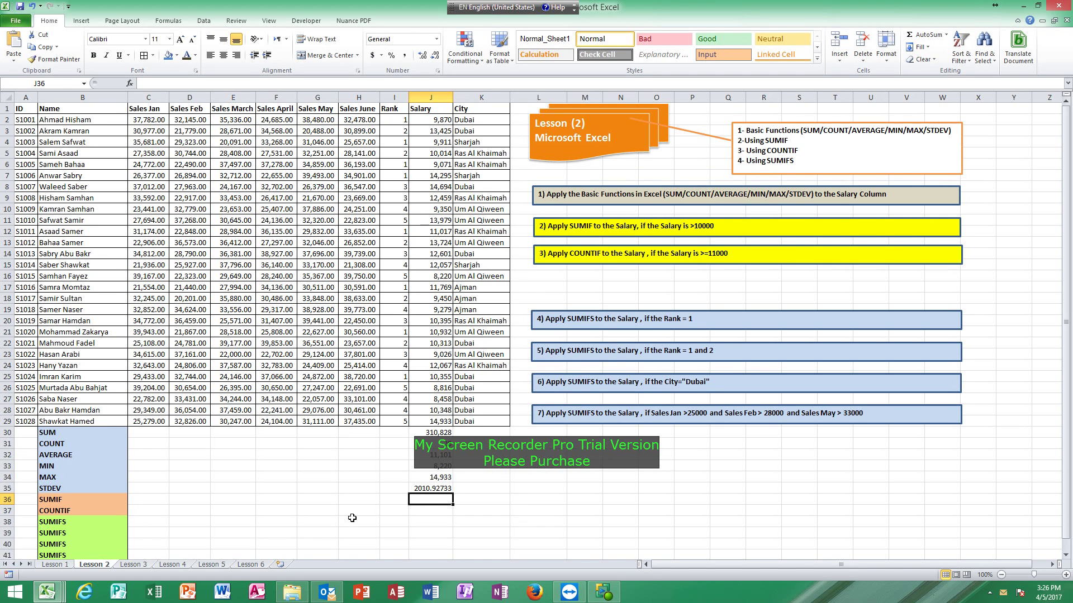
text(=SUM)
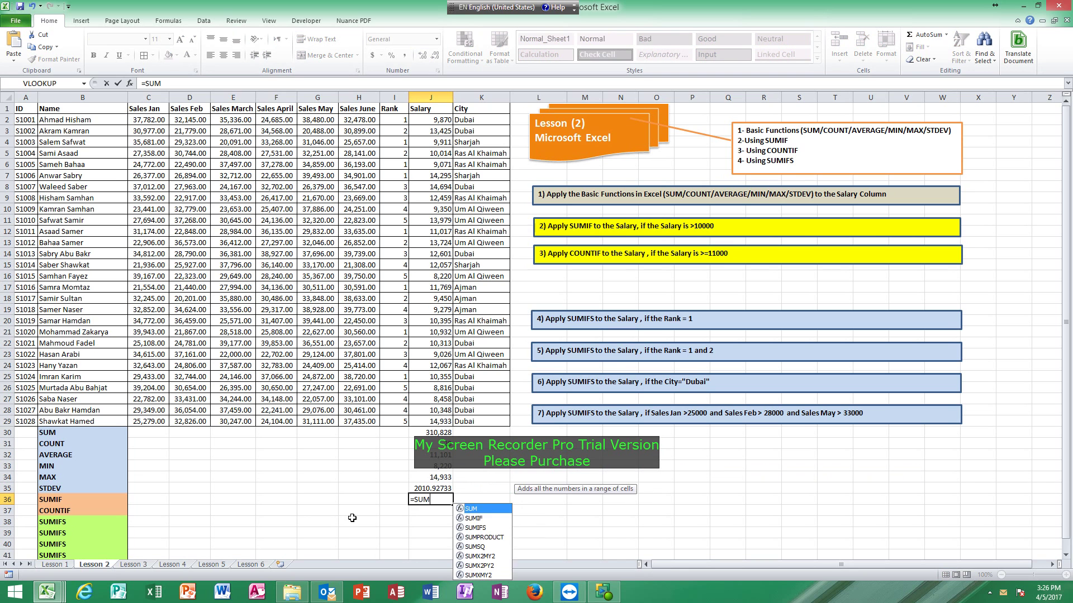
text(IF()
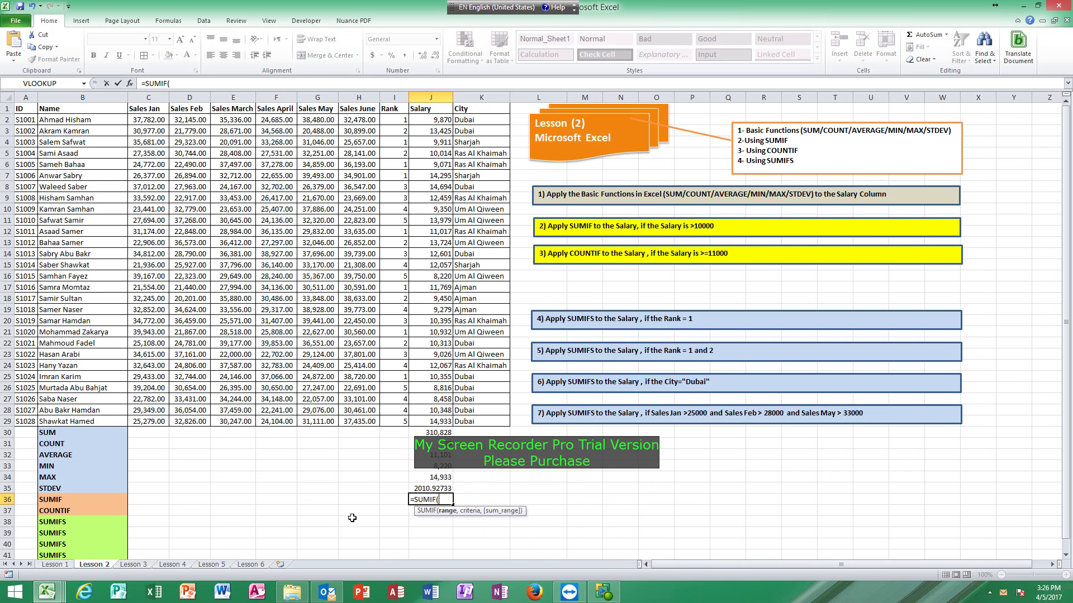
drag(437, 124, 430, 423)
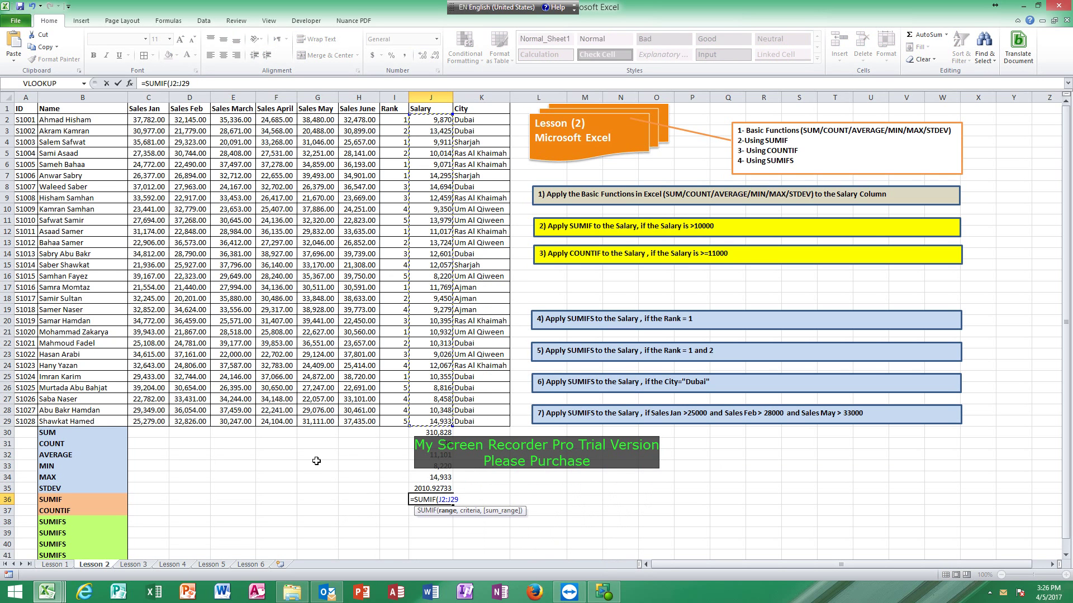
text(,)
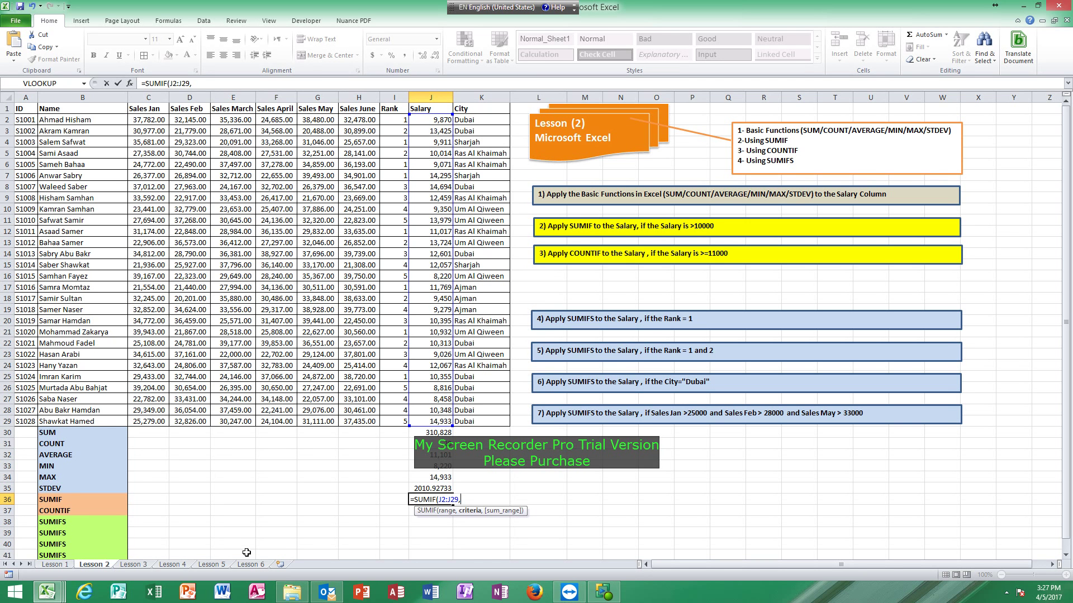
text(">10000")
key(Return)
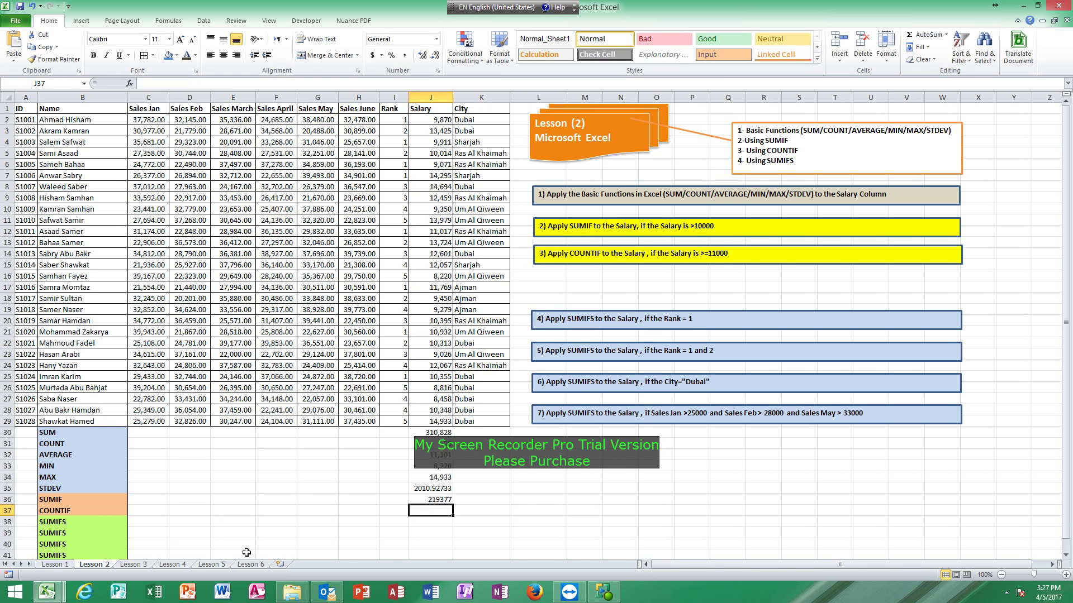
key(Up)
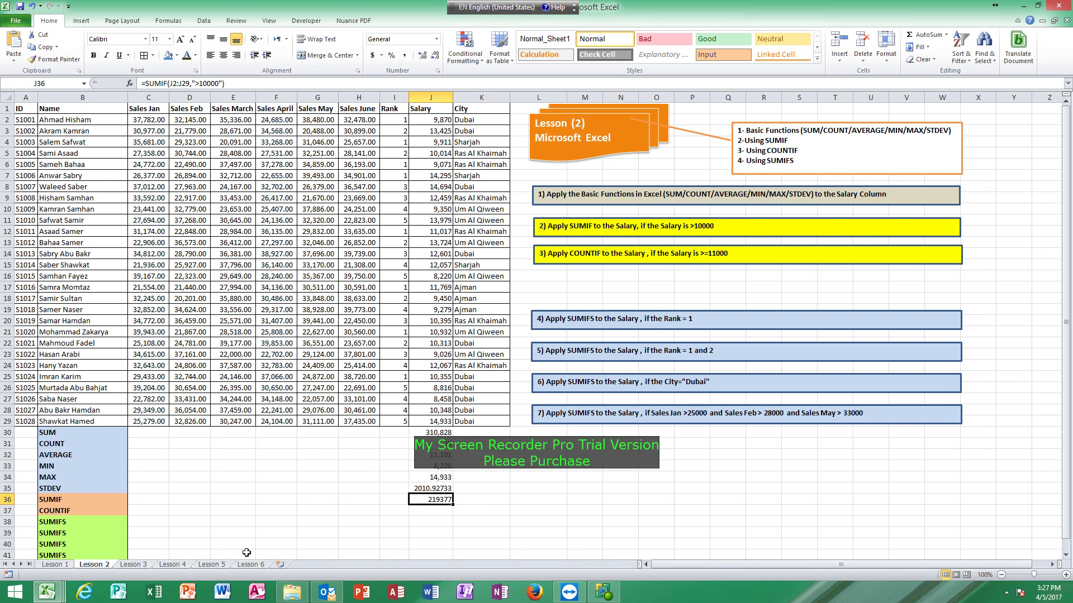
key(Down)
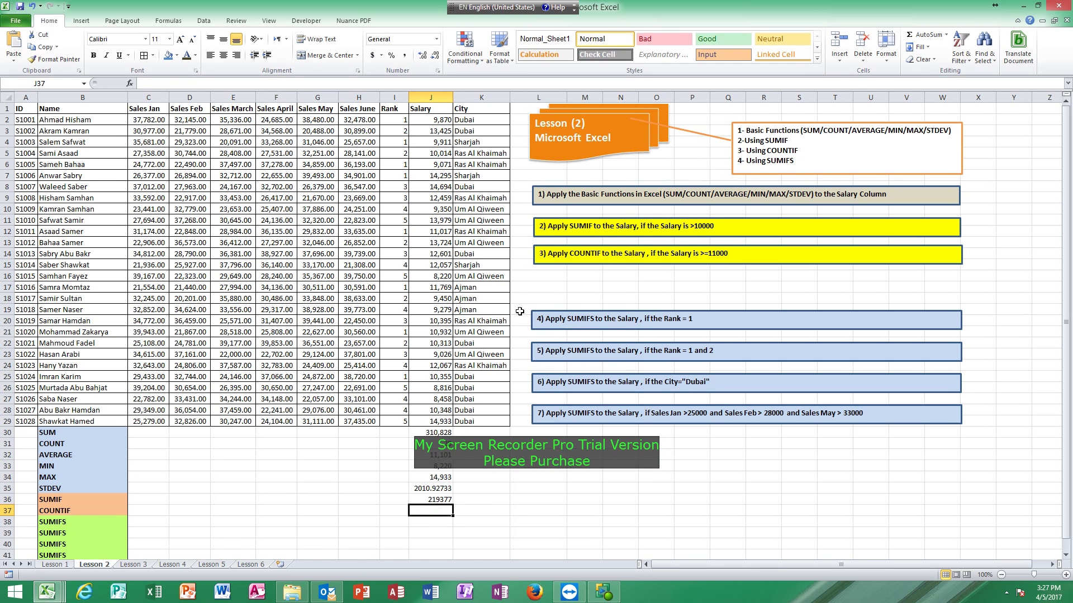
- Count the qualifying salaries in J37 with a COUNTIF formula over J2:J29 using the criterion ">11000"
click(552, 261)
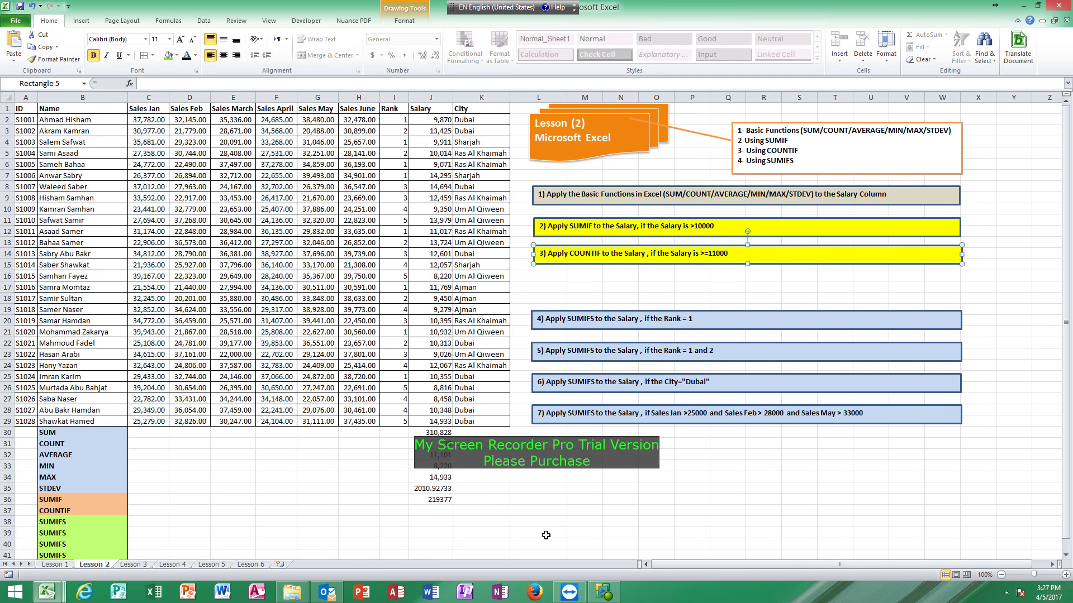
click(440, 510)
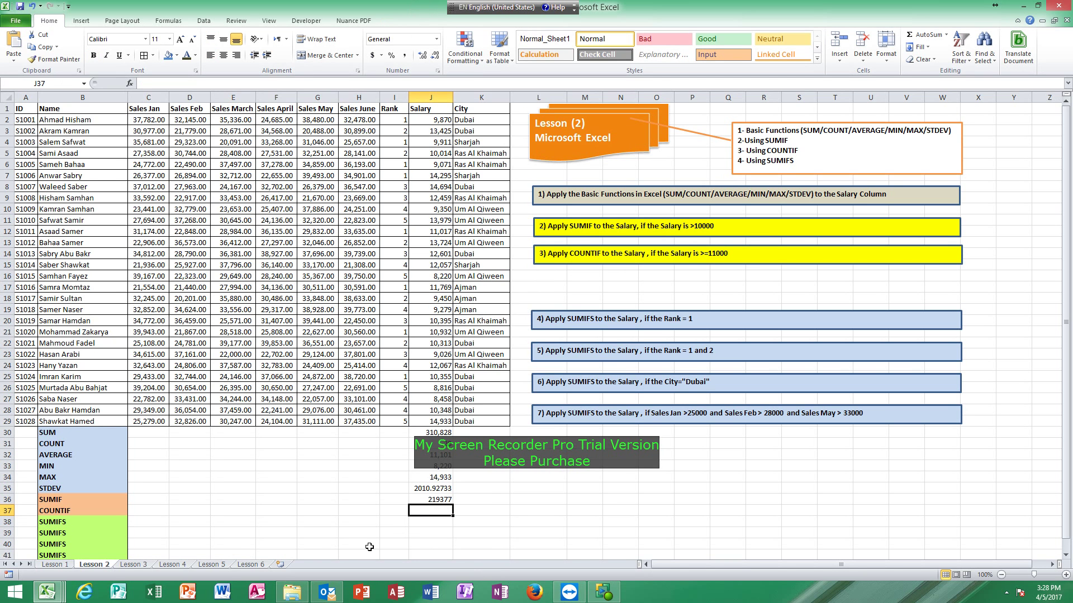
text(=)
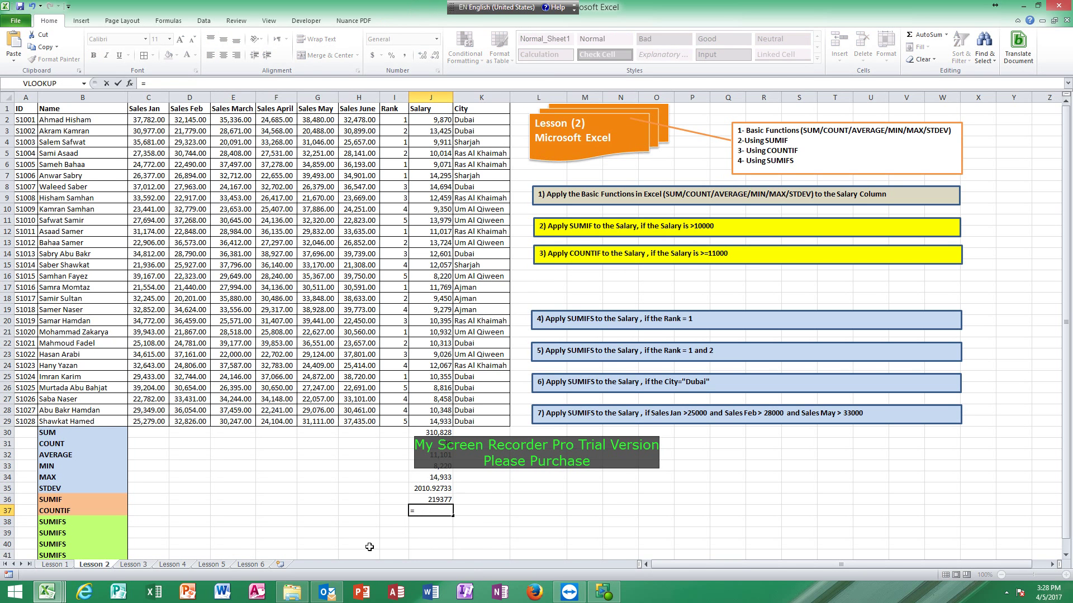
text(COUNTIF()
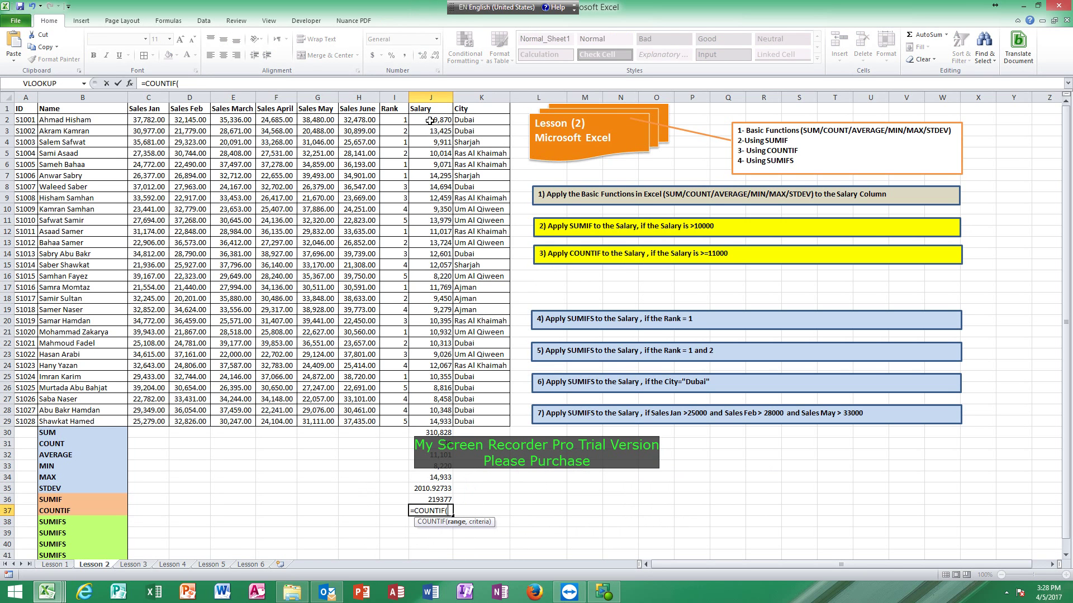
drag(430, 121, 429, 422)
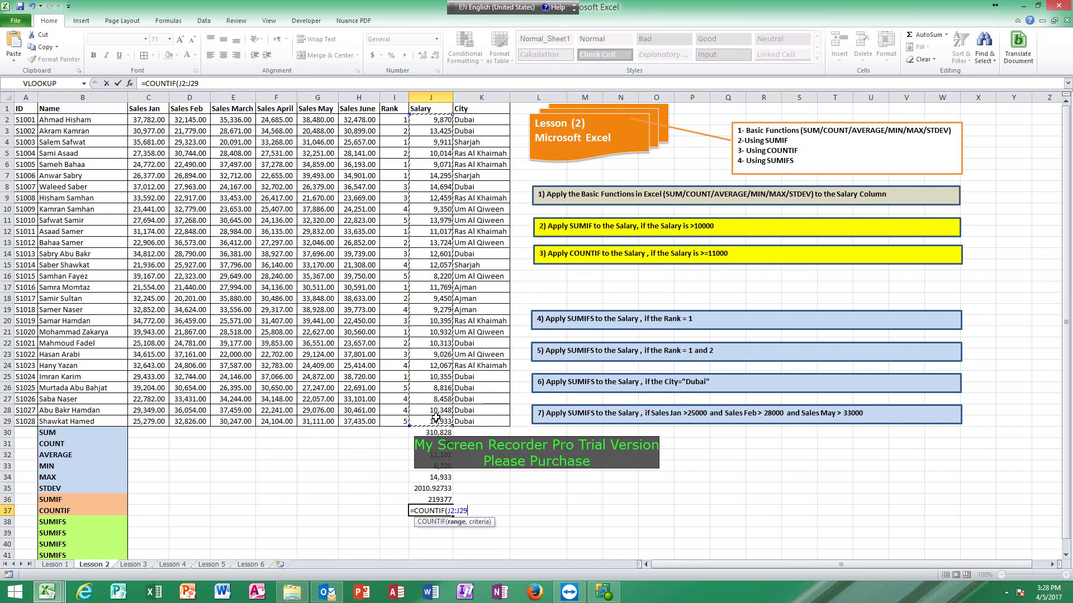
text(,)
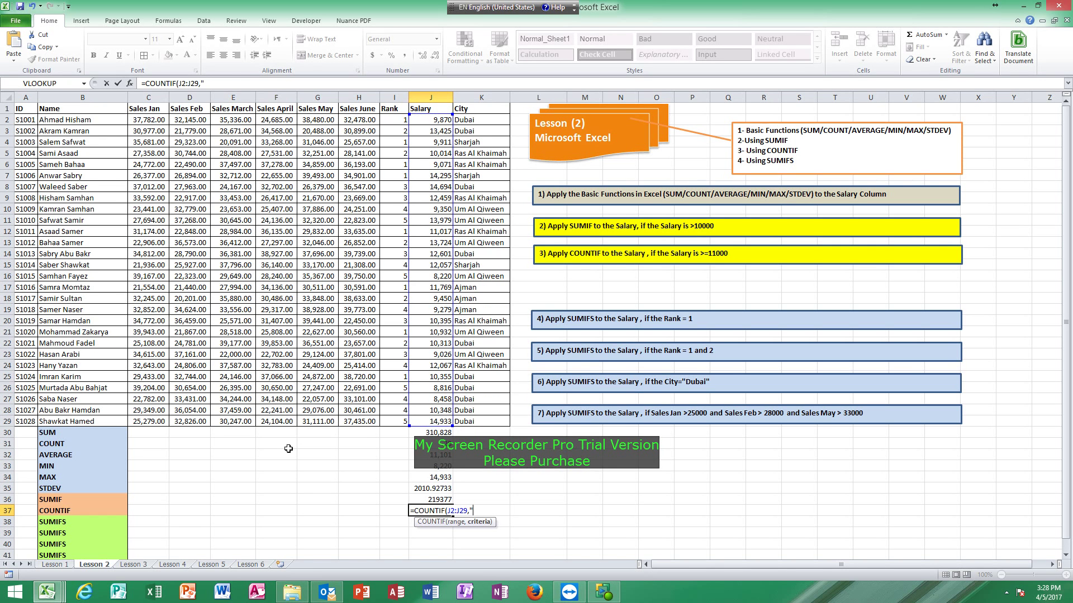
text(">11000")
key(Return)
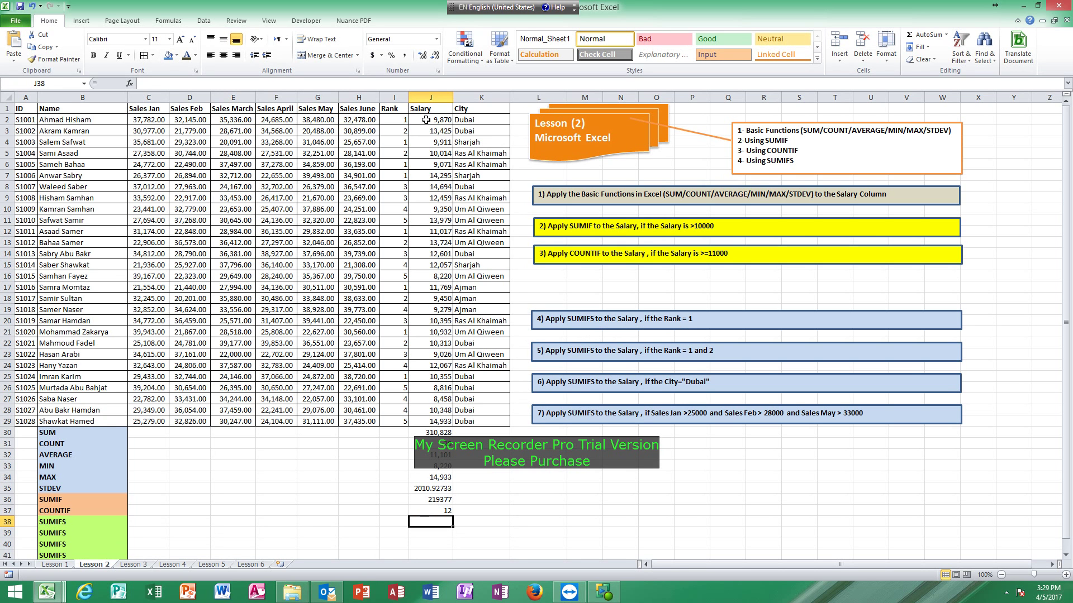
- Sum the salaries of rank 1 in J38 with a SUMIFS formula using J2:J29, criteria range I2:I29 and criterion 1
drag(426, 120, 435, 423)
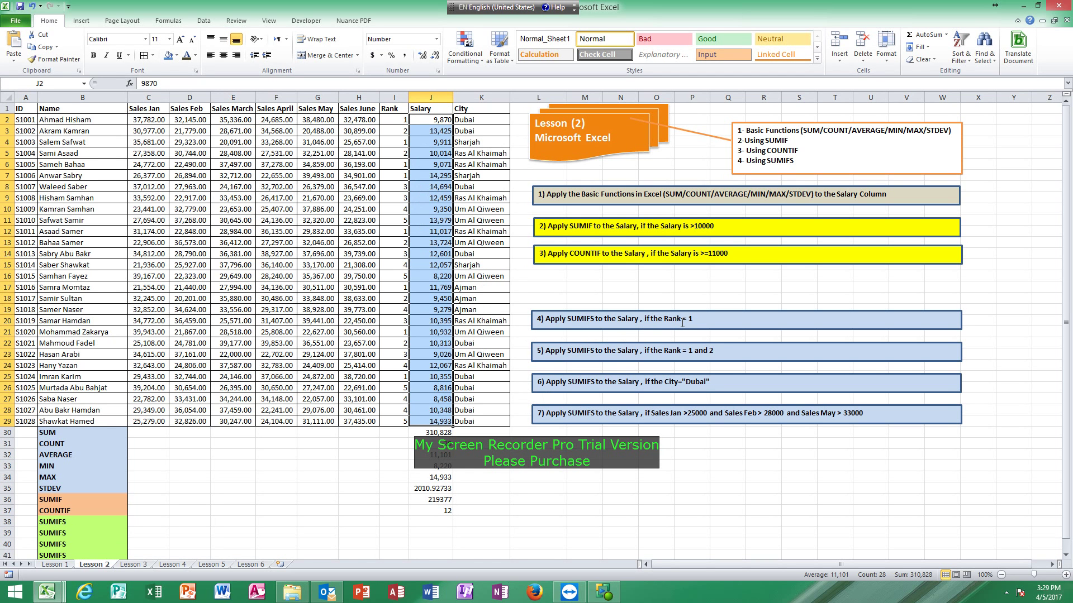
click(391, 119)
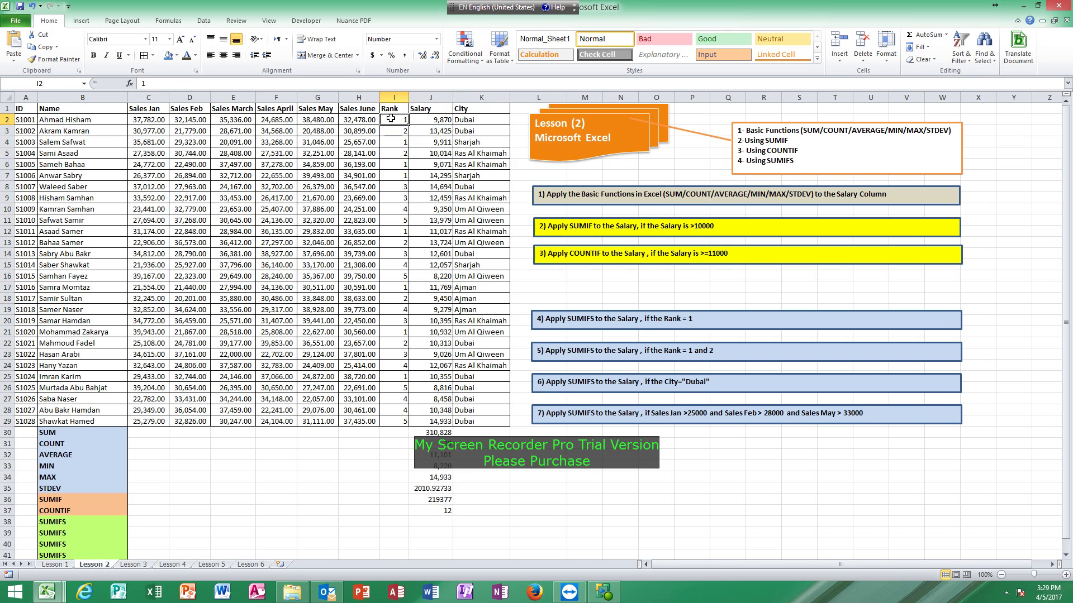
drag(390, 119, 402, 420)
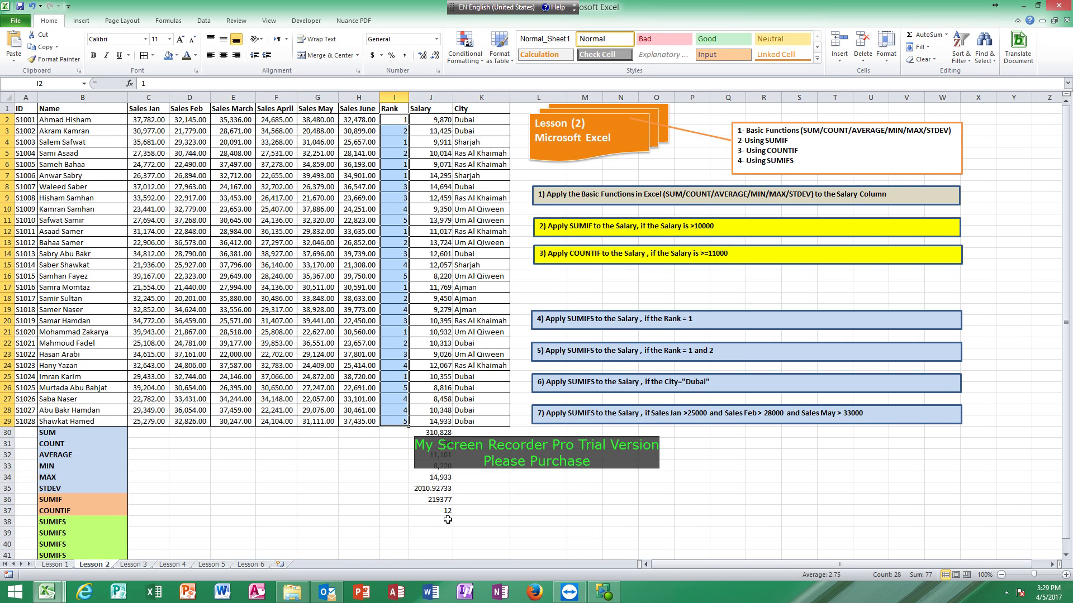
click(424, 520)
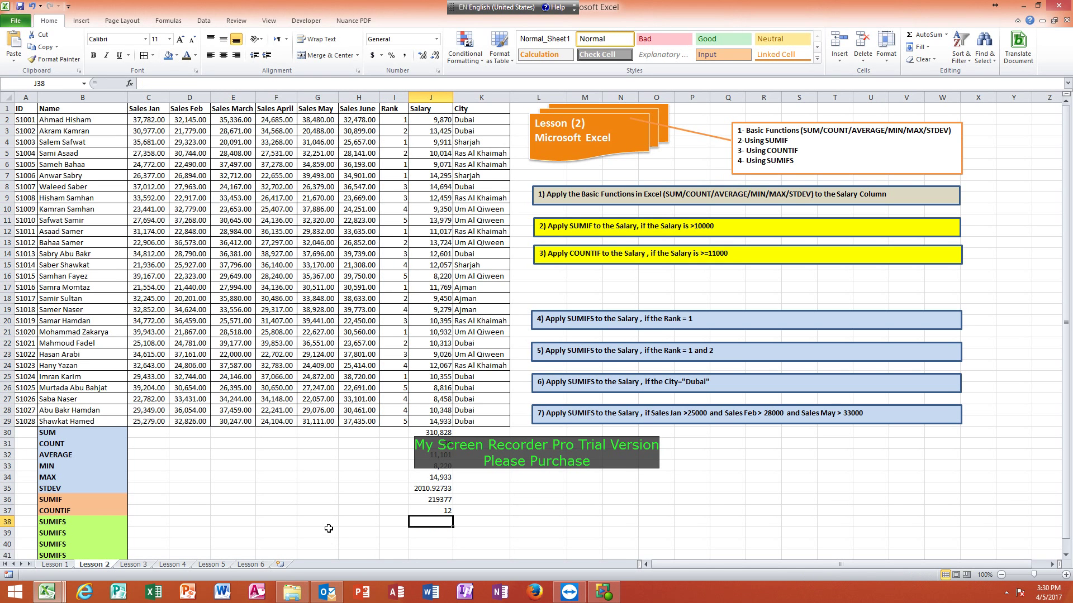
text(=SUMI)
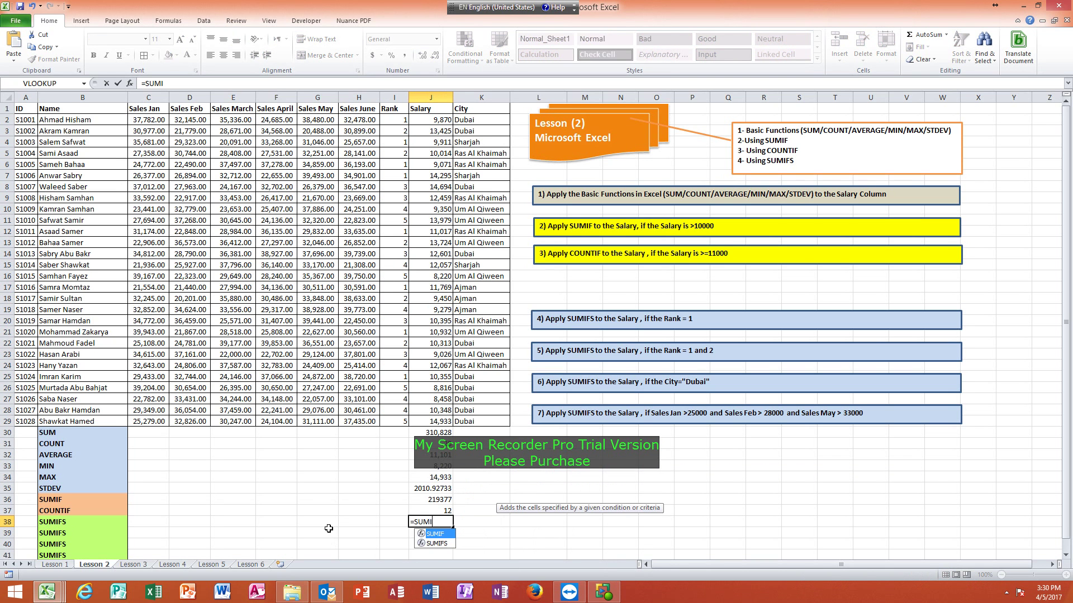
text(FS()
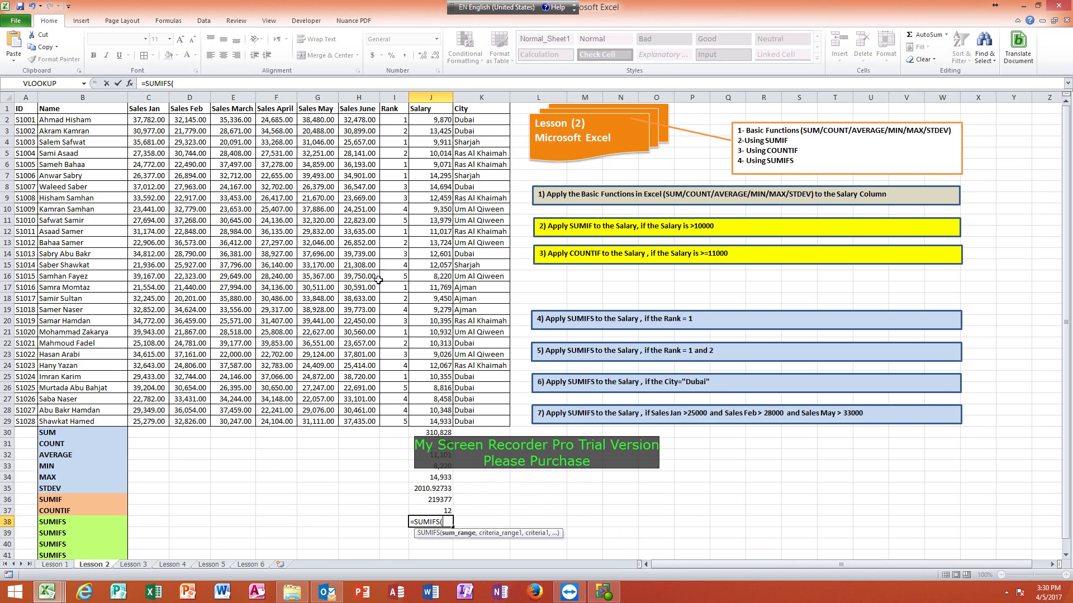
drag(429, 119, 427, 422)
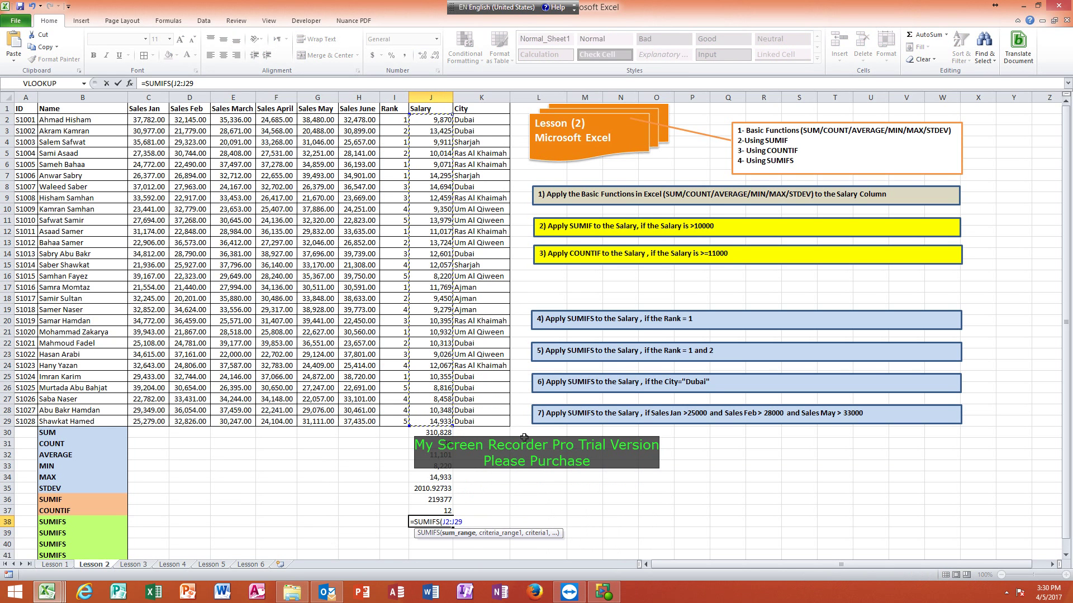
text(,)
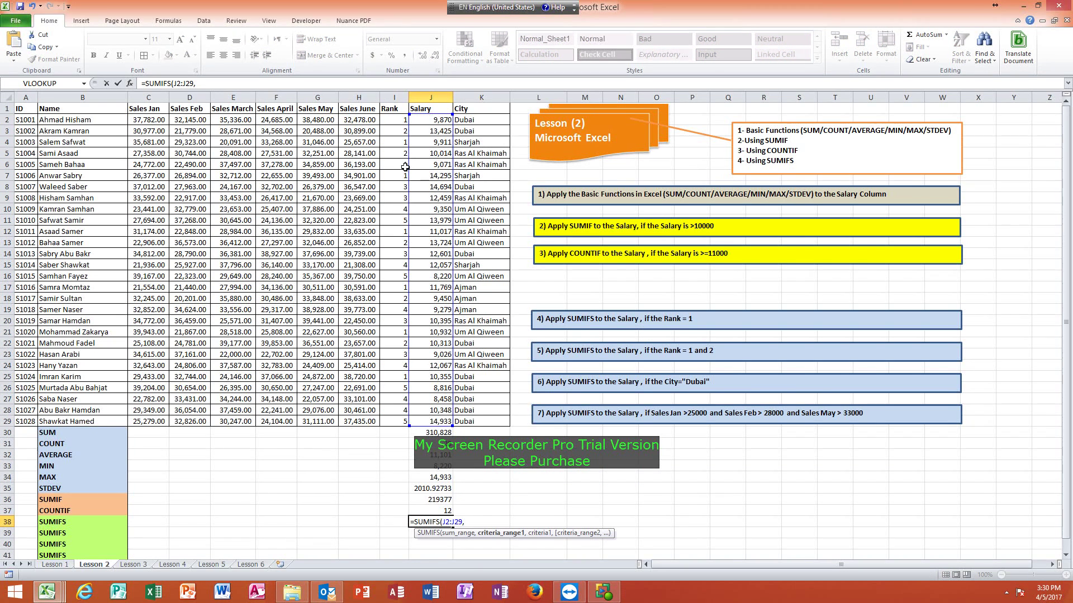
drag(396, 120, 394, 422)
text(,1)
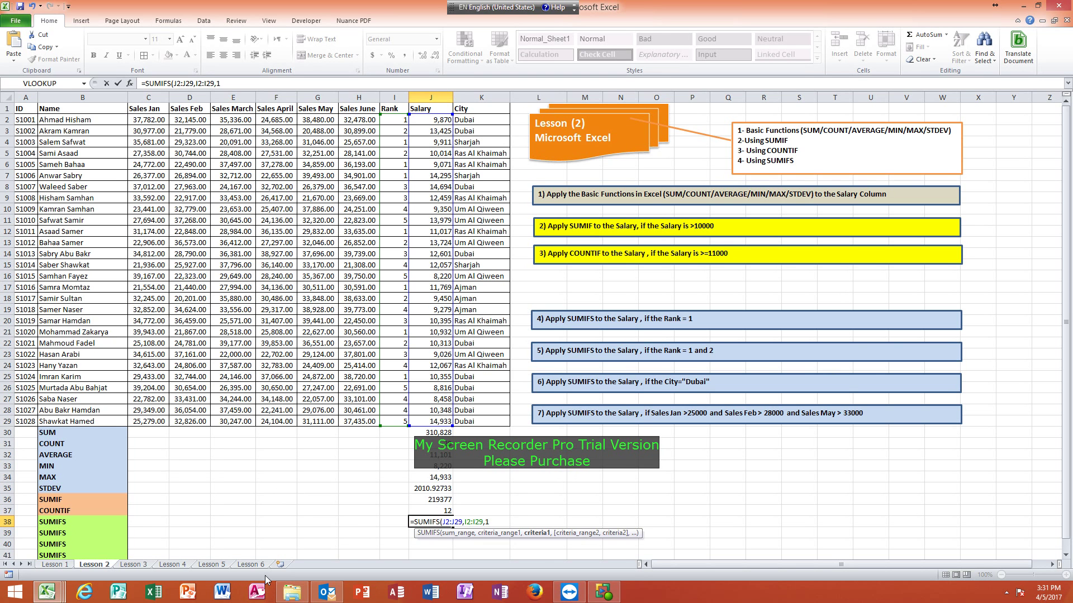
key(Return)
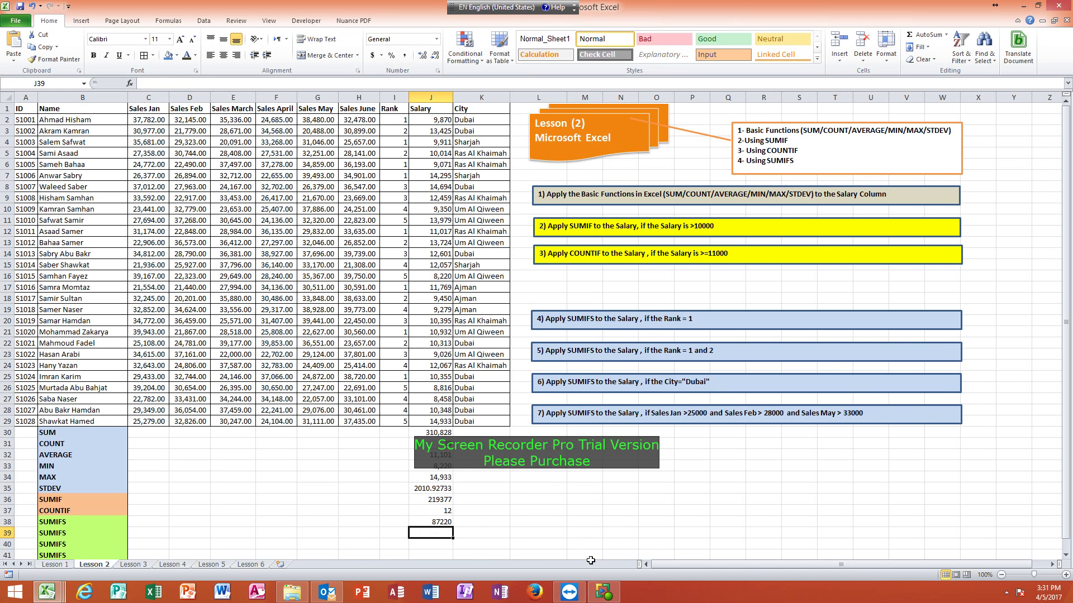
- Examine the SUMIFS formula in J38 against the individual salaries of the rows with rank 1
click(424, 518)
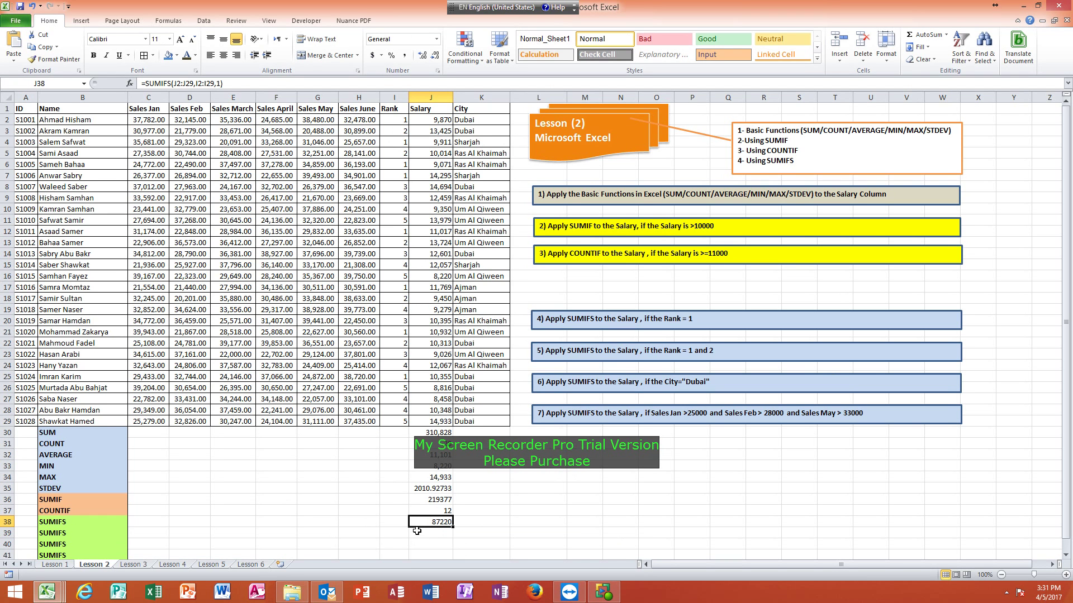
click(423, 119)
click(423, 144)
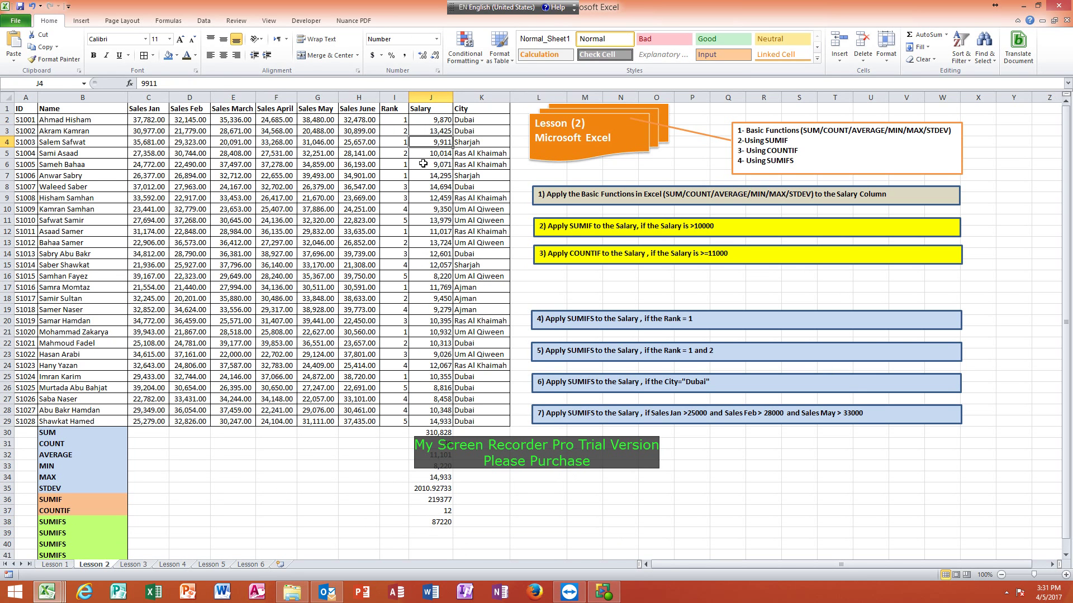
click(421, 165)
click(419, 176)
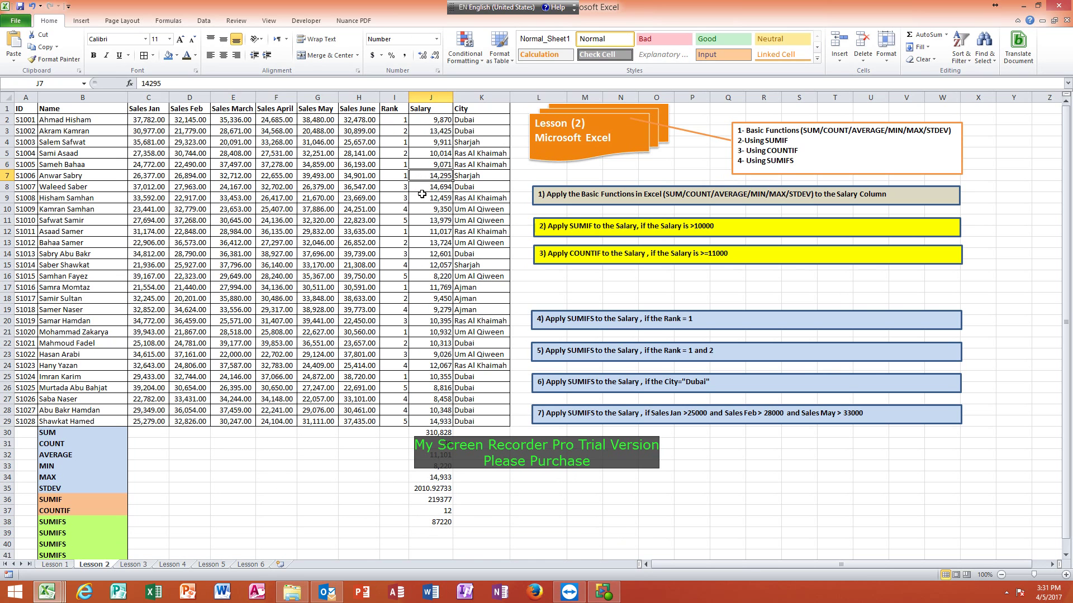
click(425, 232)
click(424, 287)
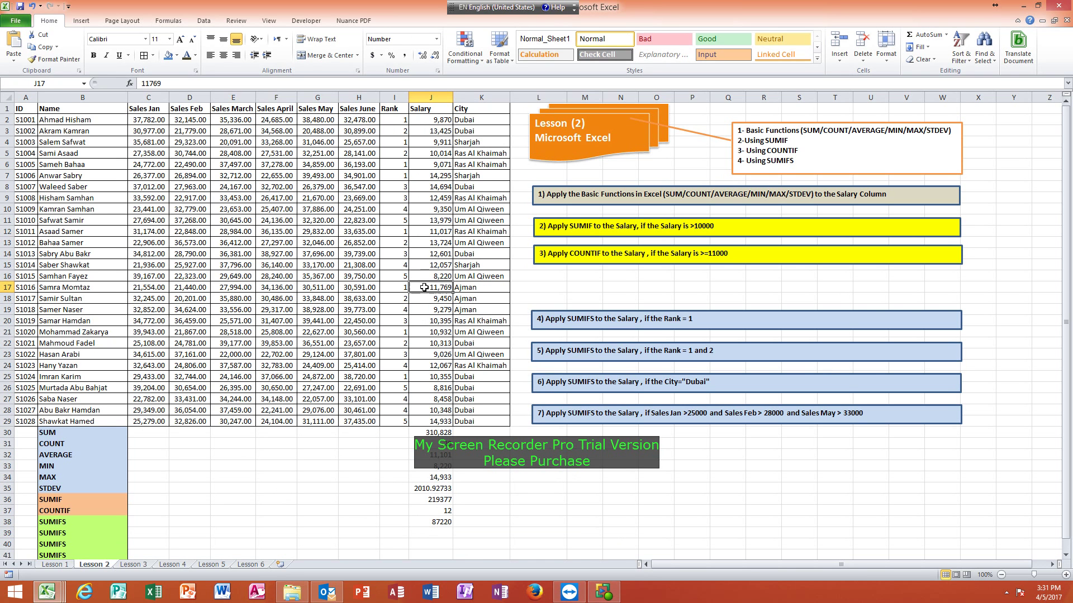
click(422, 331)
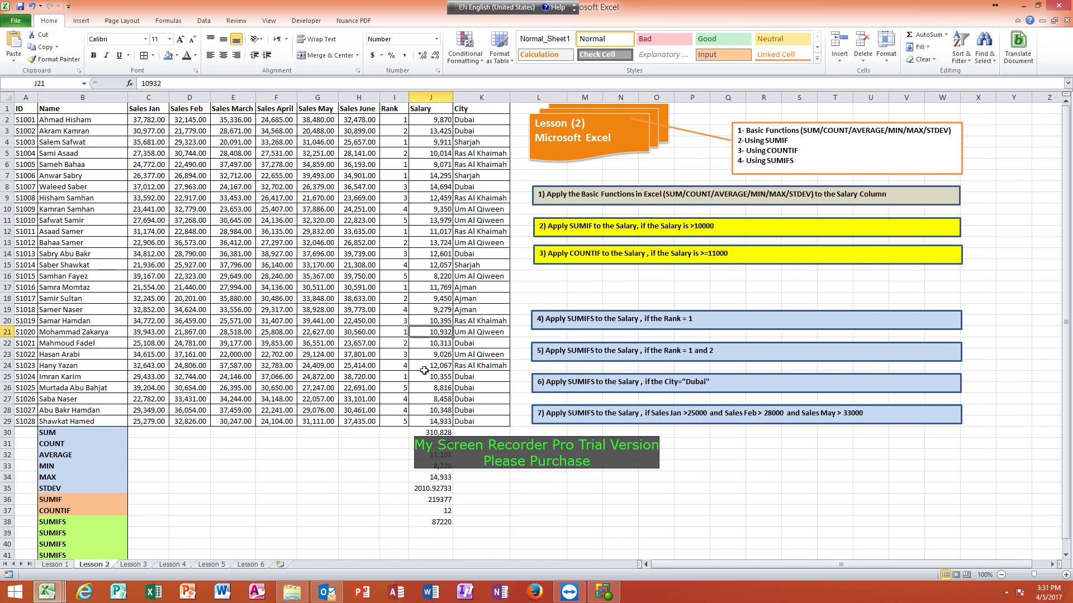
click(424, 376)
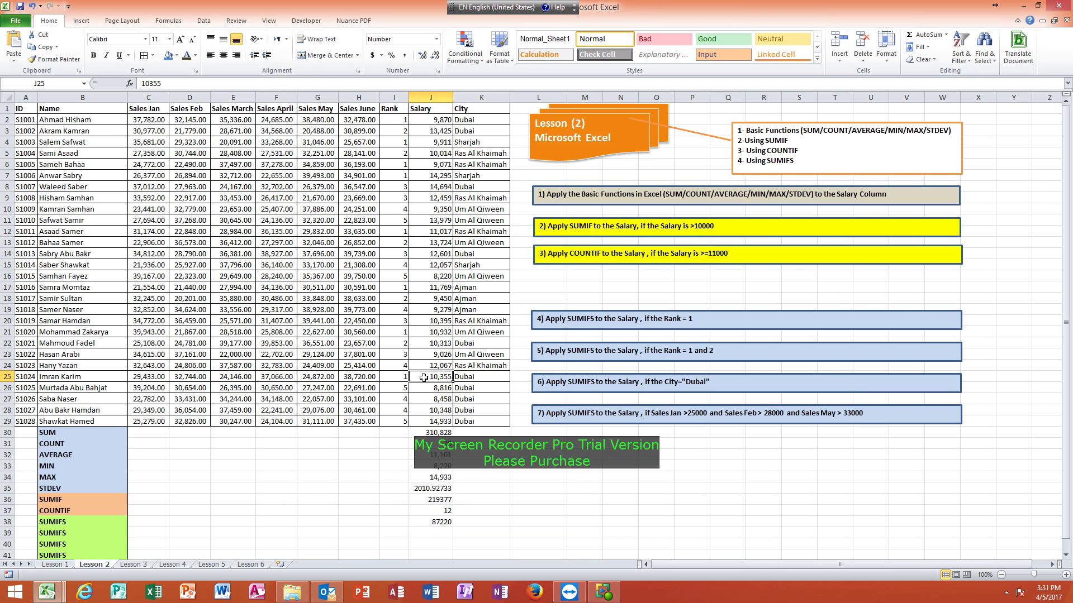
click(440, 522)
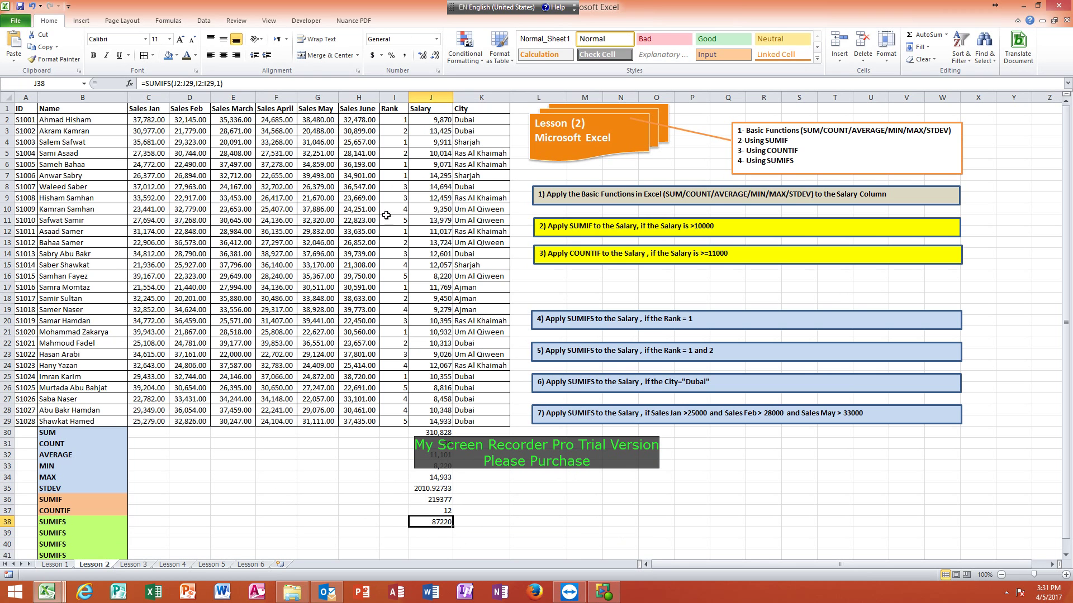
- Set the Rank in cell I14 to 2
click(394, 254)
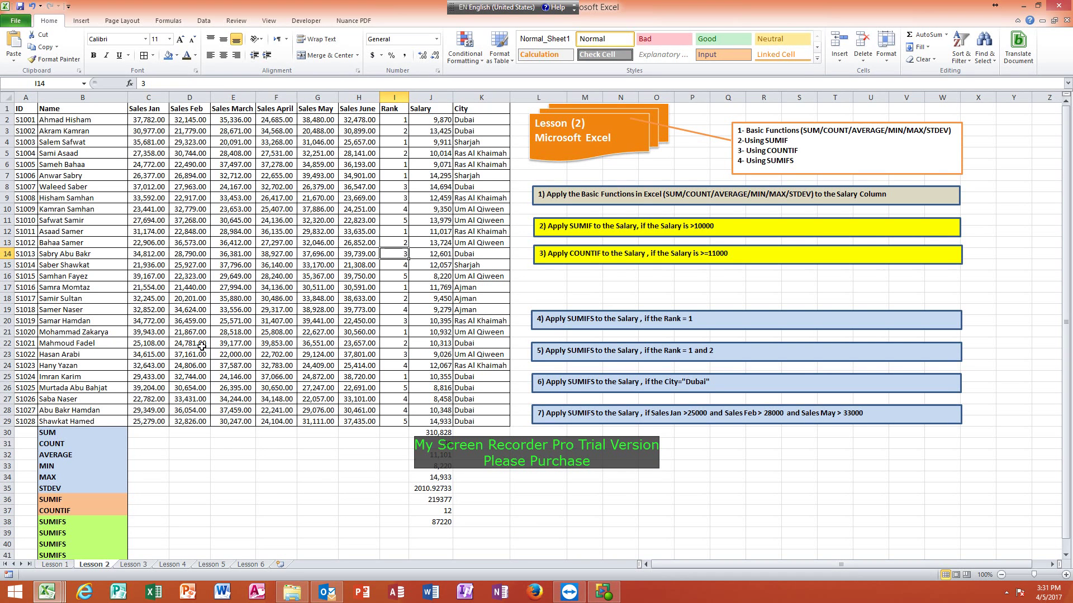
text(2)
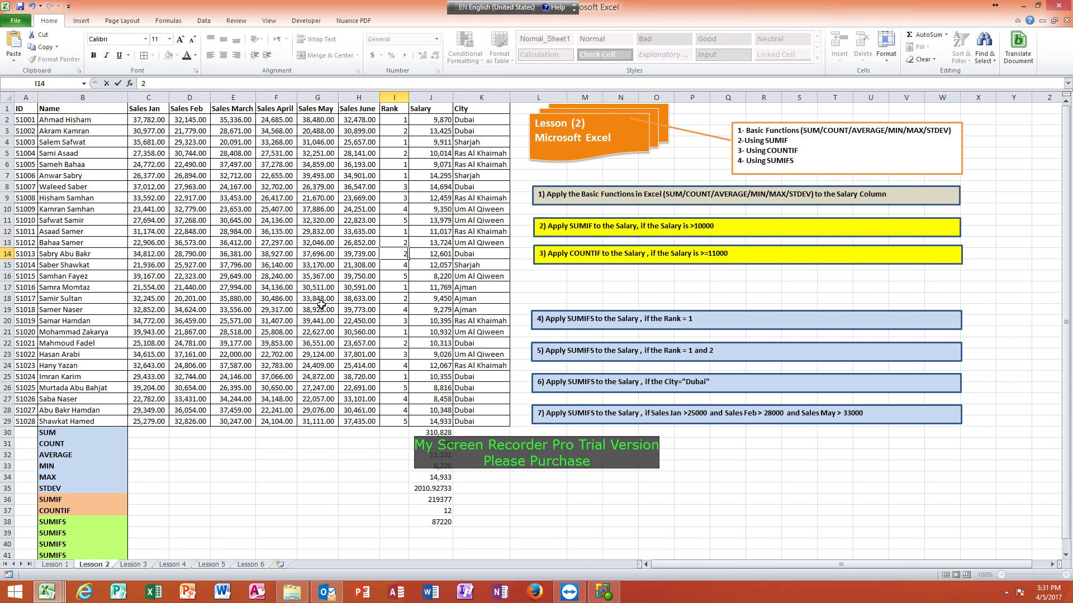
key(Return)
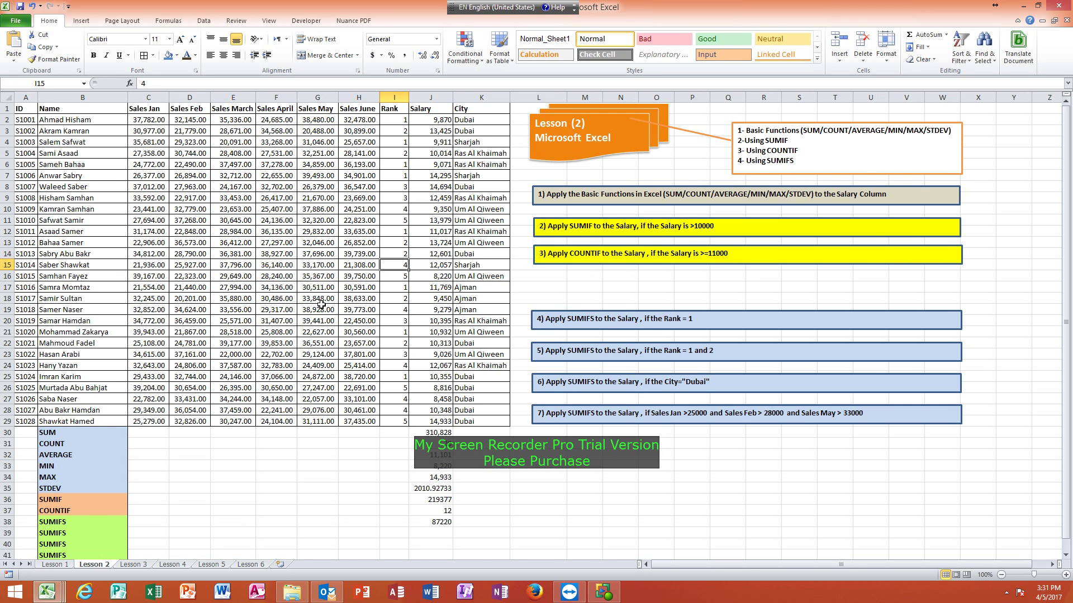
- Set the Rank in cell I14 to 1
key(Up)
text(1)
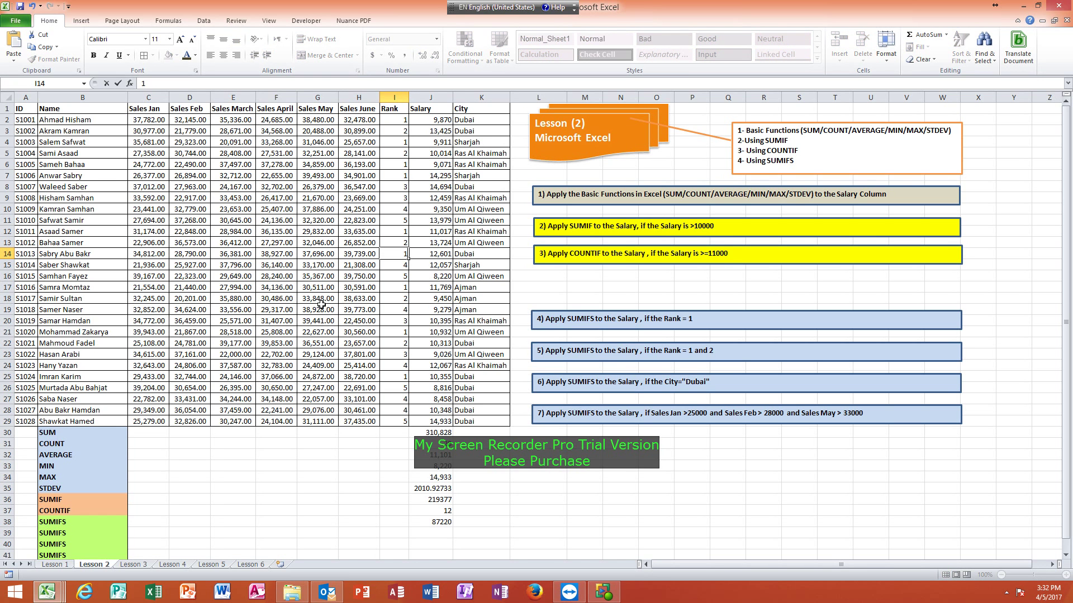
key(Return)
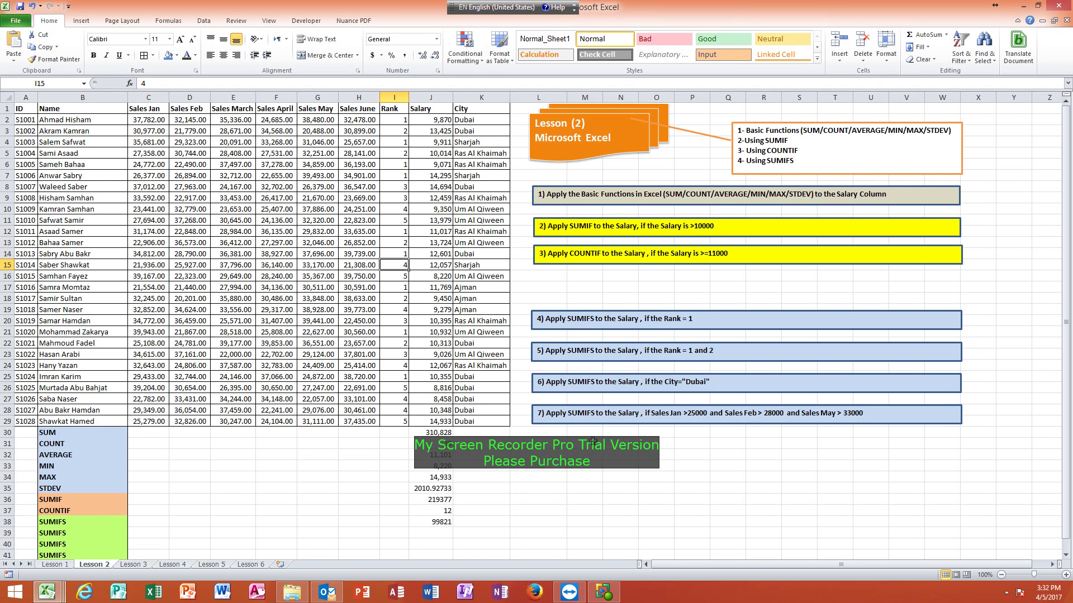
- Sum the salaries of ranks 1 and 2 in J39 with a SUMIFS formula using J2:J29, criteria range I2:I29 and criterion "<3"
click(584, 359)
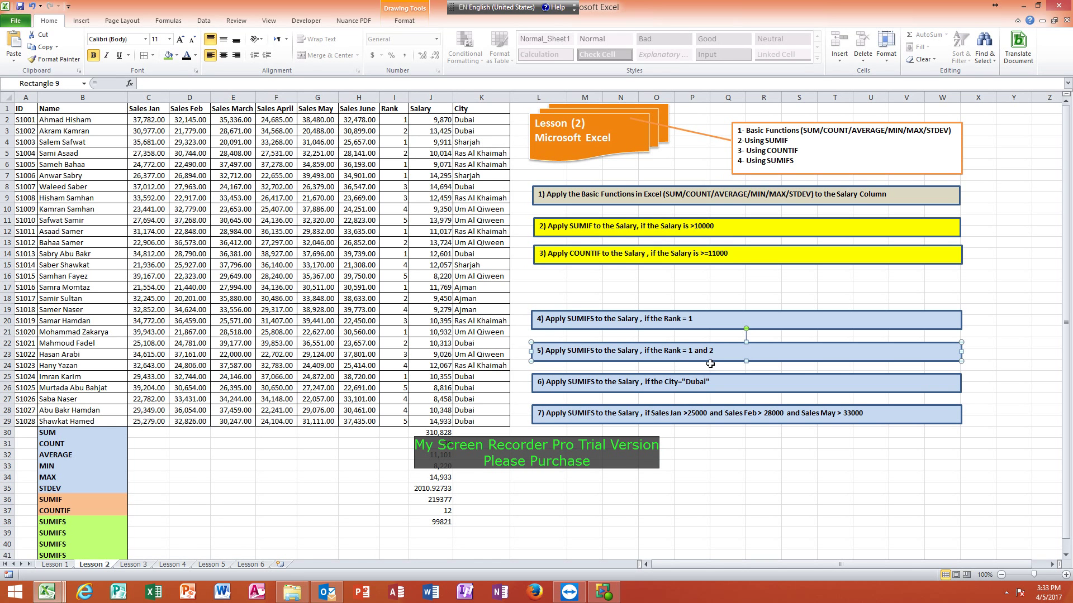
drag(688, 350, 714, 350)
click(436, 532)
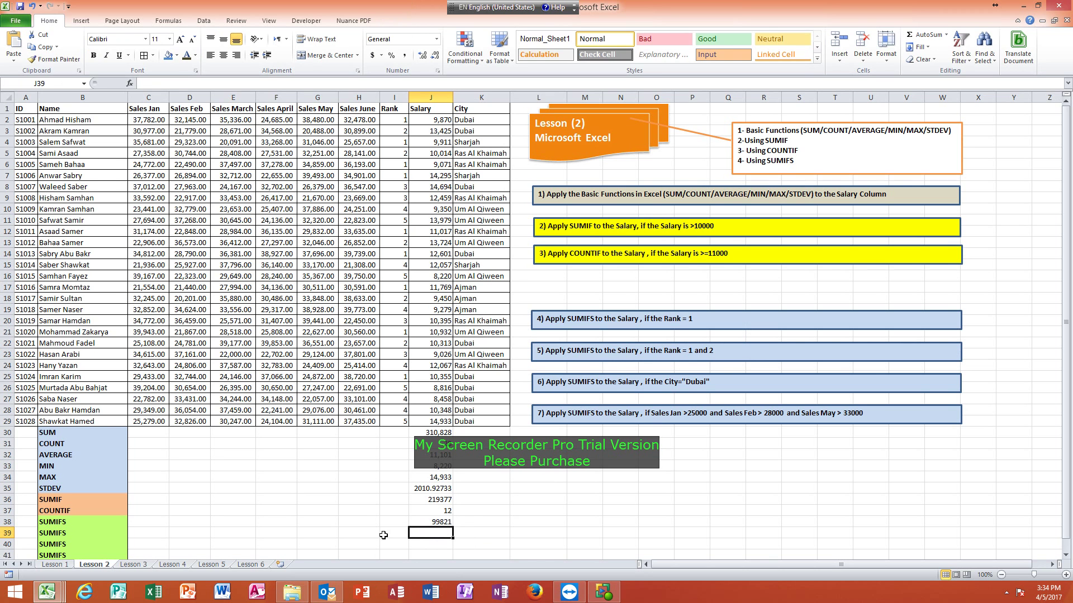
text(=SUMIFS)
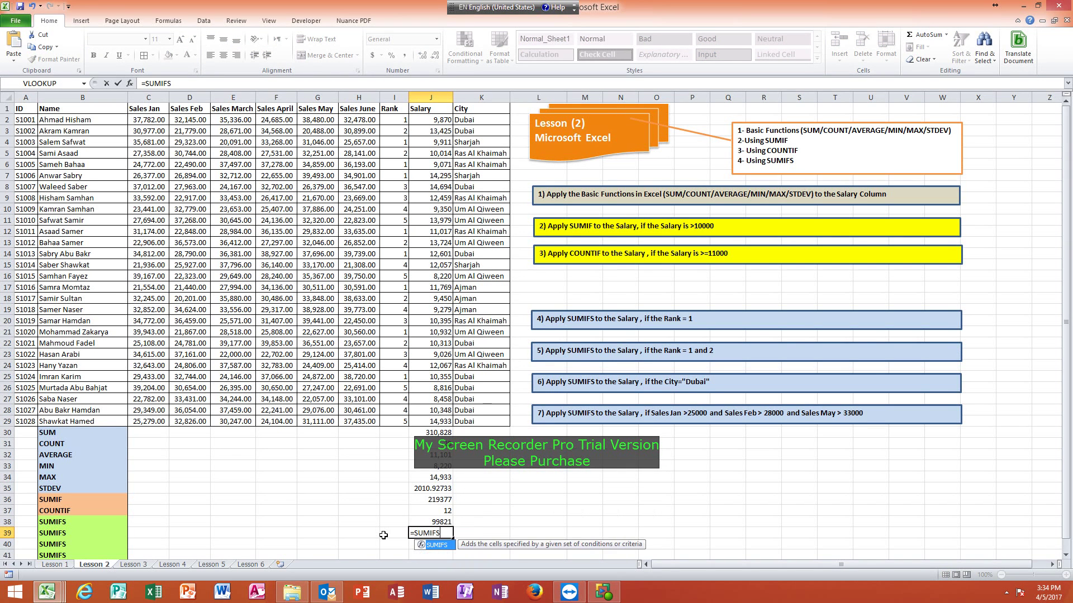
text(()
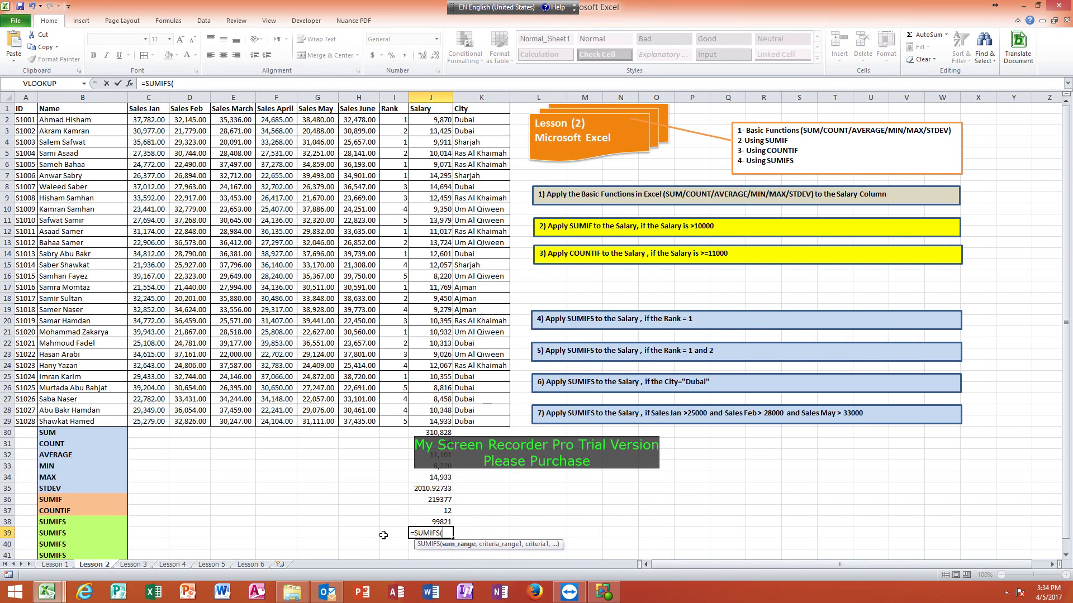
click(424, 123)
drag(424, 123, 426, 420)
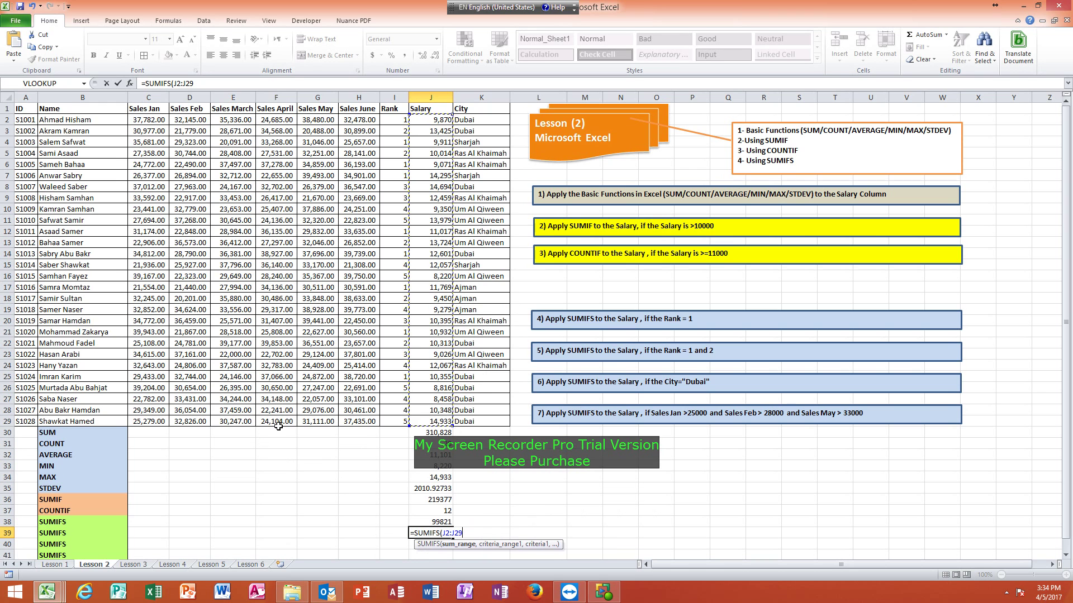
text(,)
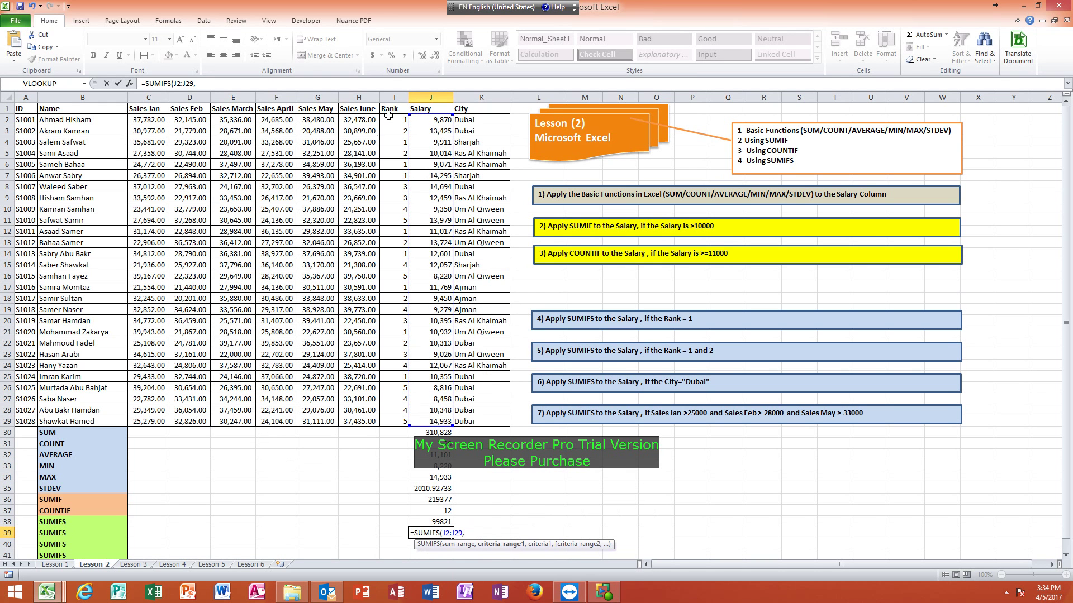
drag(391, 118, 403, 423)
text(,)
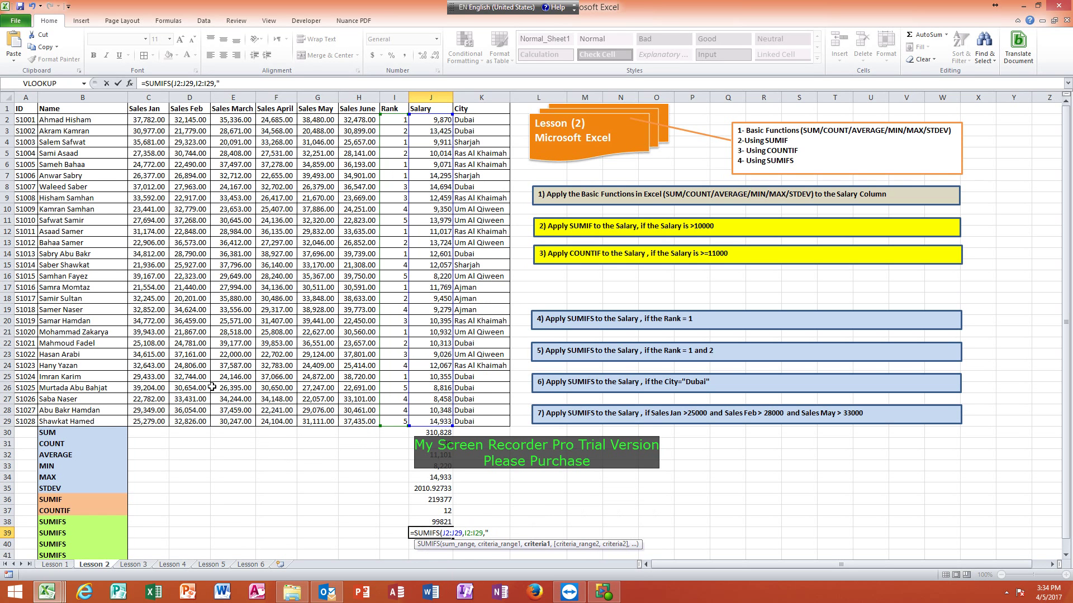
text("<3)
key(Return)
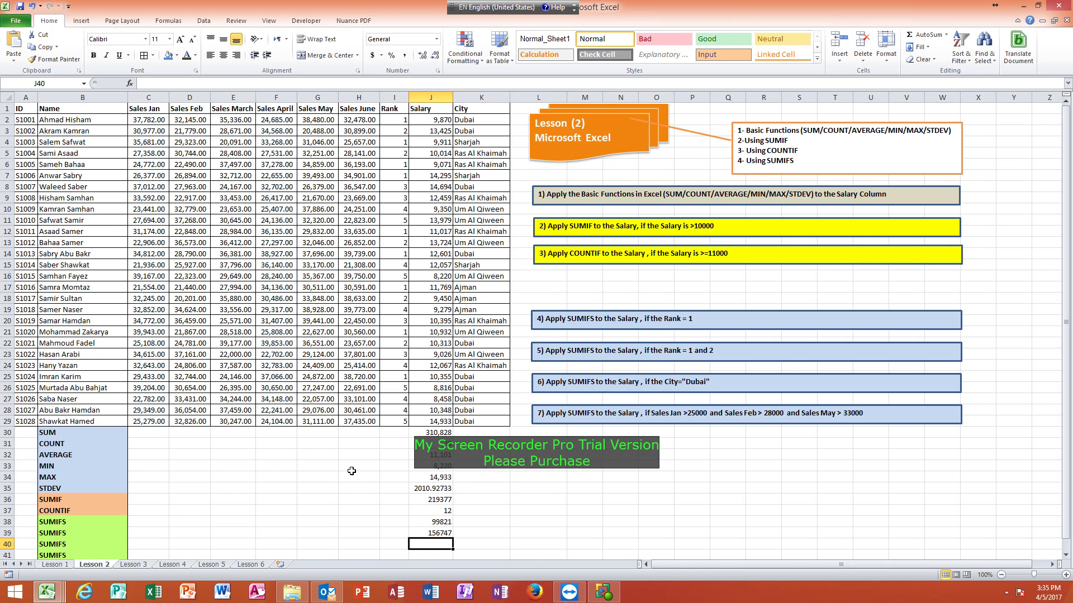
- Sum the Dubai salaries in J40 with a SUMIFS formula using J2:J29, criteria range K2:K29 and cell K3 as the criterion
text(=SUM)
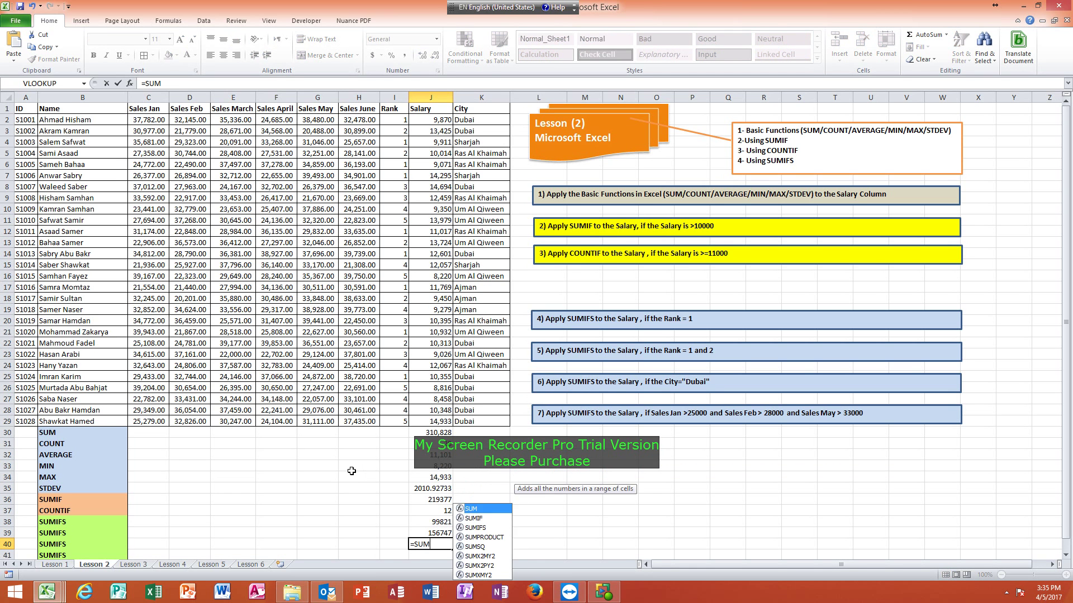
text(IFS()
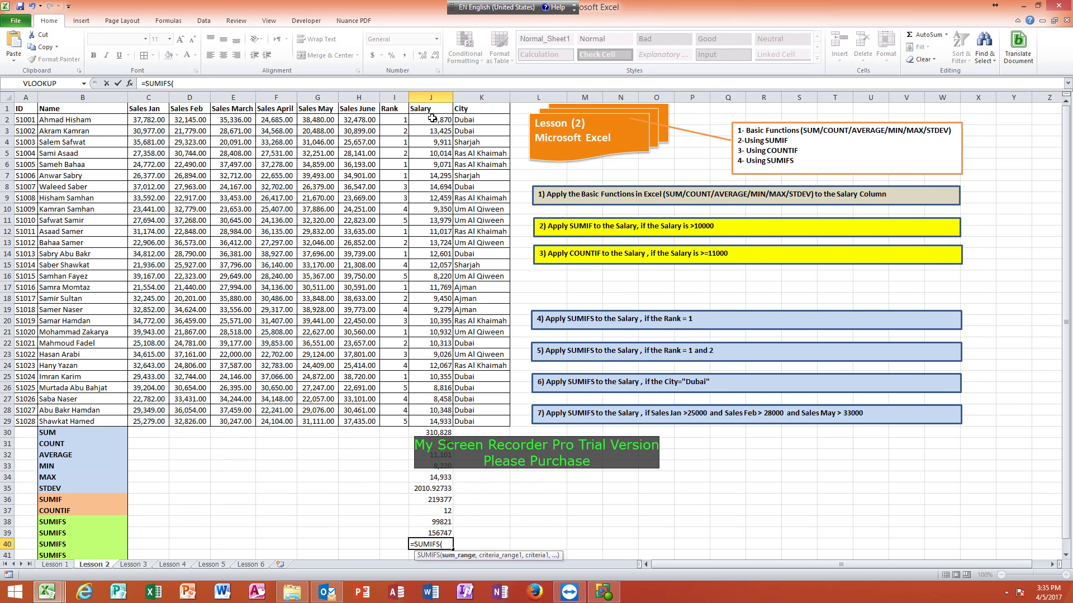
drag(432, 118, 436, 423)
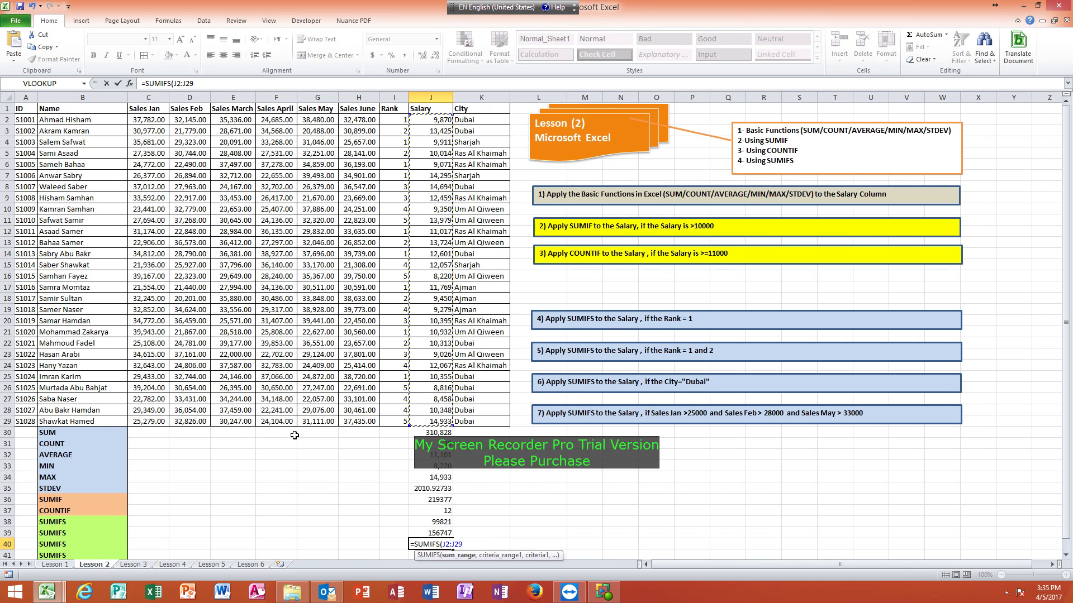
text(,)
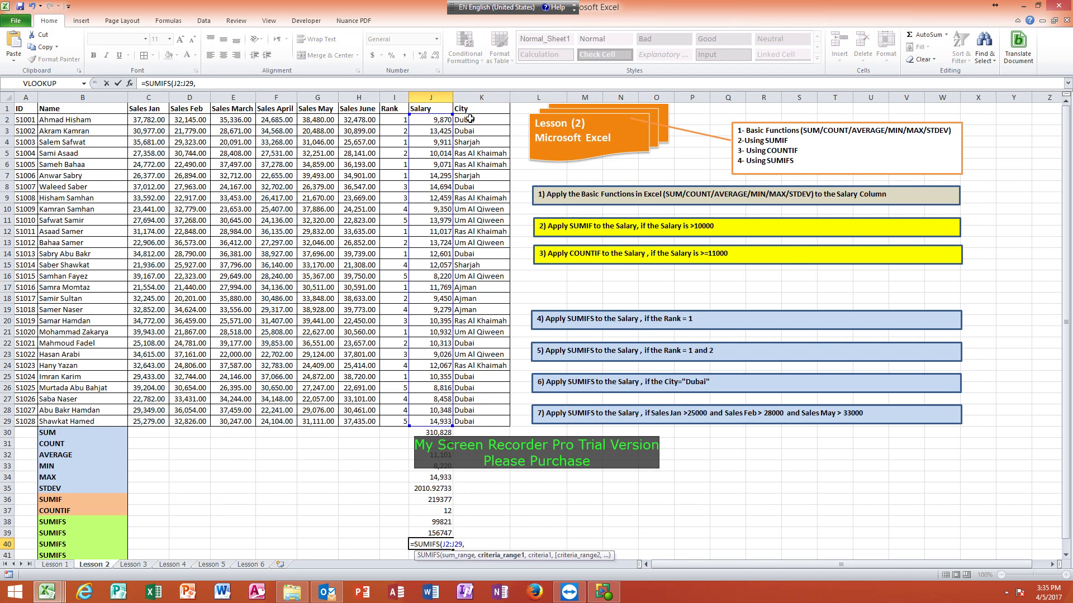
drag(470, 119, 470, 420)
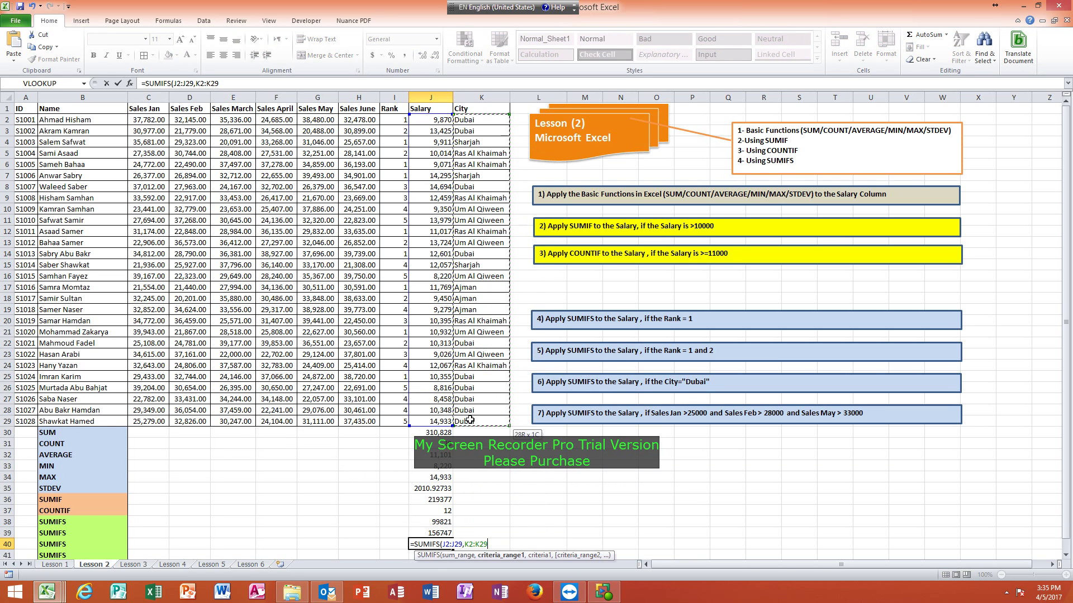
text(,)
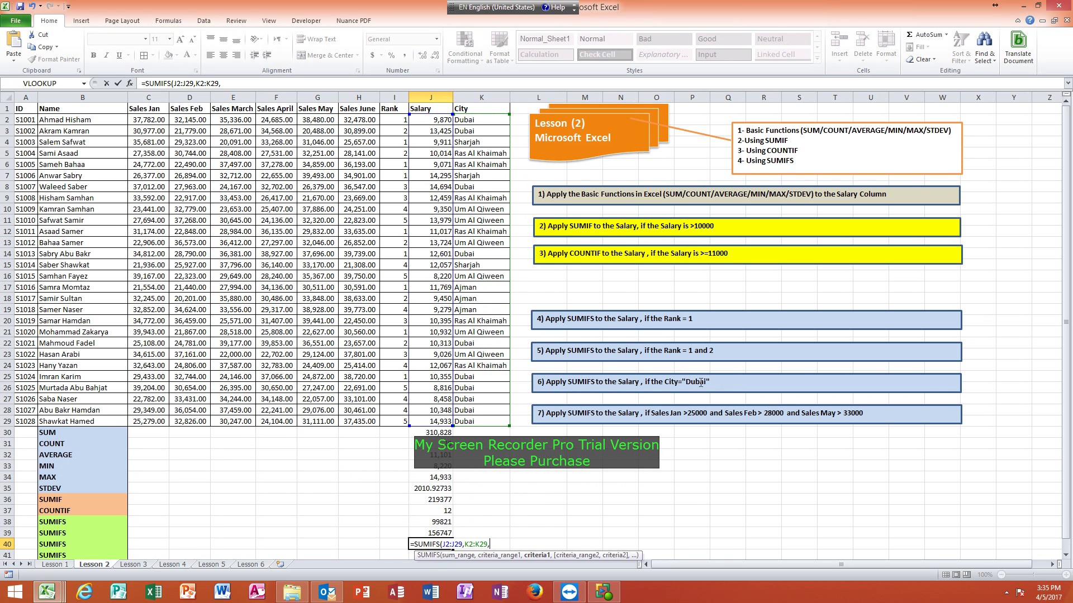
click(466, 131)
key(Return)
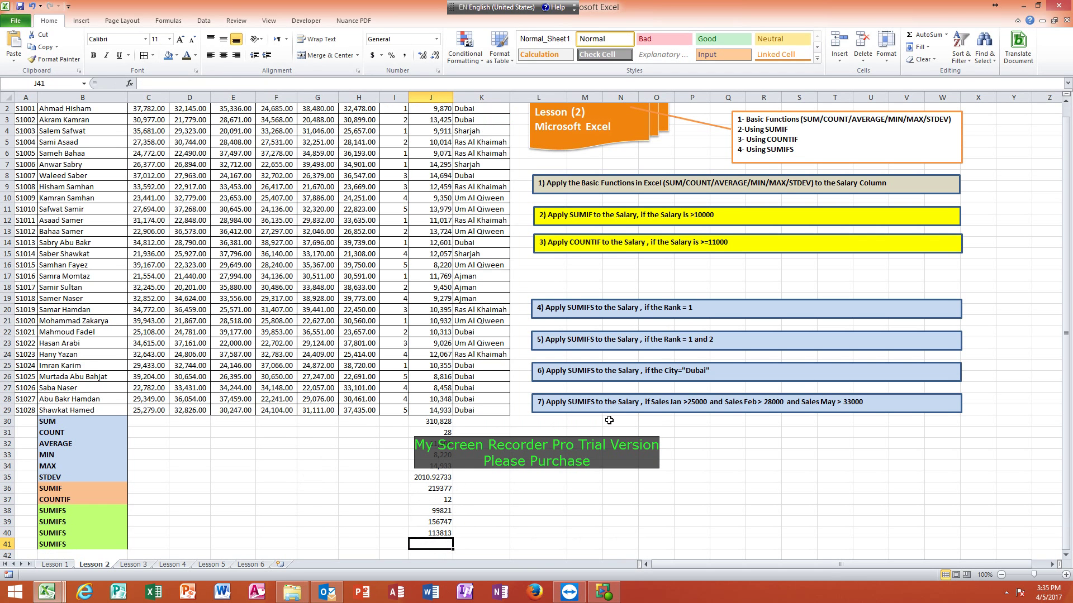
- Begin a SUMIFS formula in J41 with sum range J2:J29 and the Sales Jan condition C2:C29 ">25000"
scroll(648, 419, up, 1)
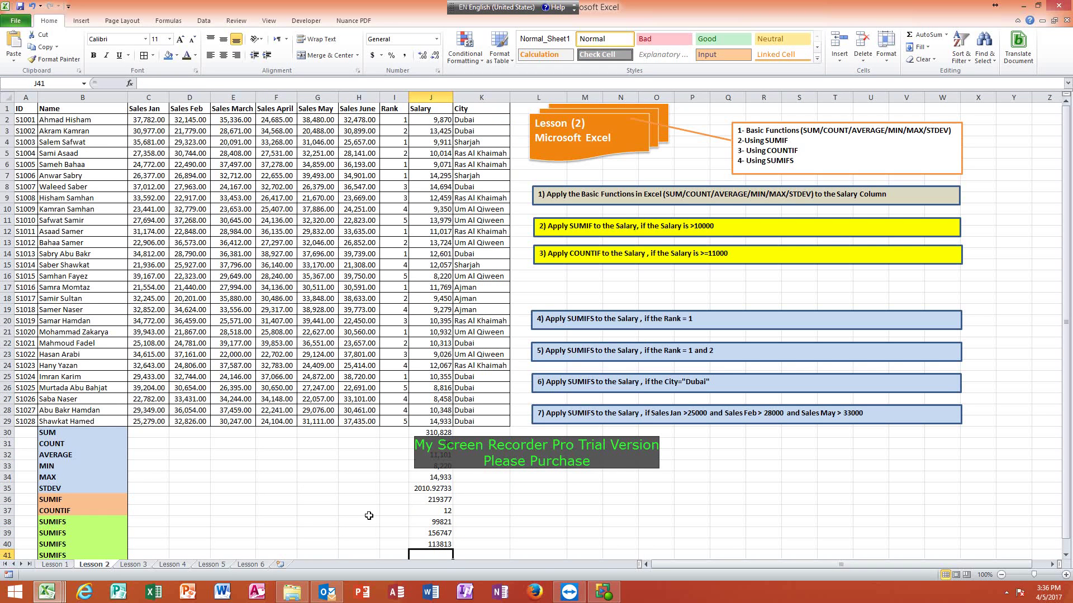
text(=)
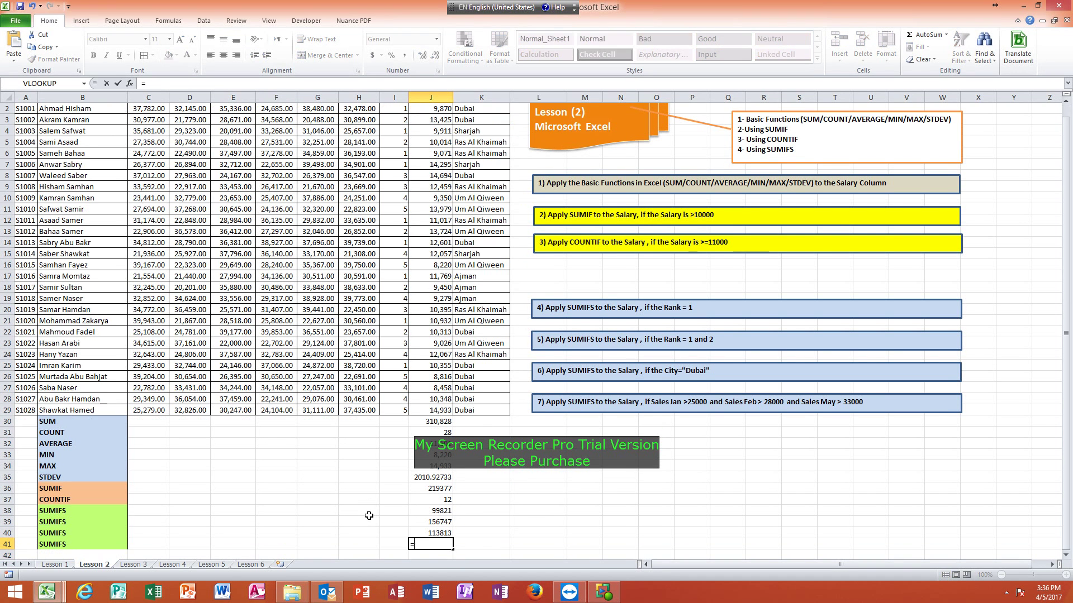
text(SUMIFS()
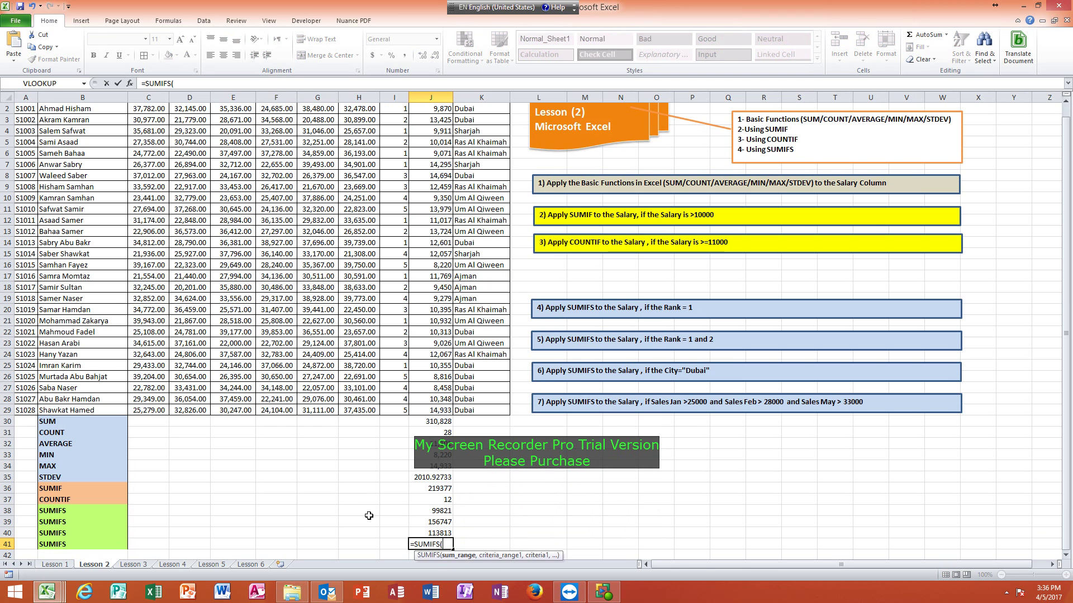
scroll(390, 512, up, 1)
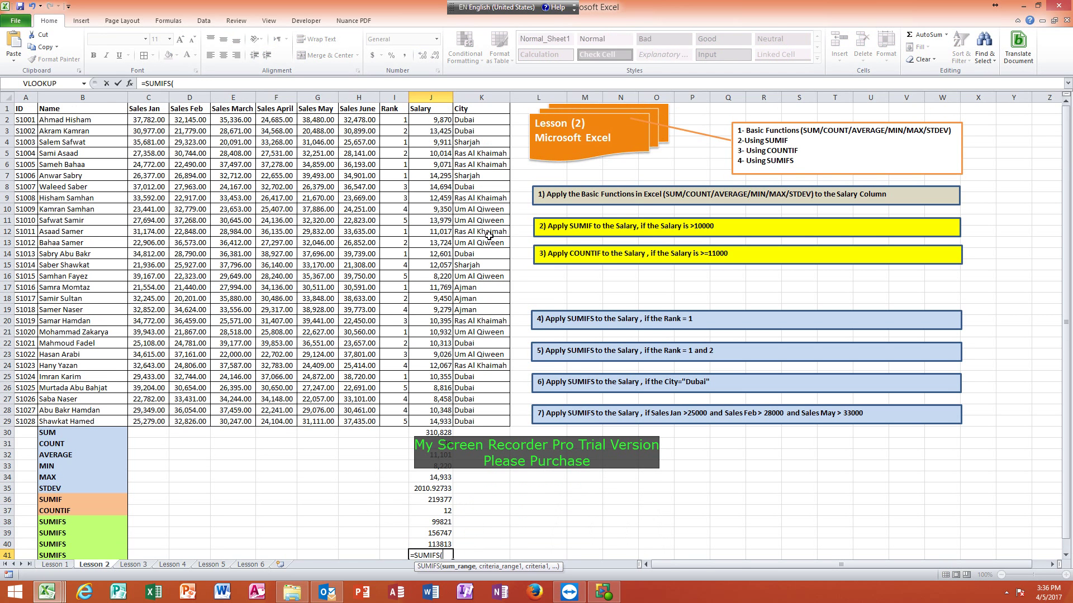
drag(419, 119, 439, 421)
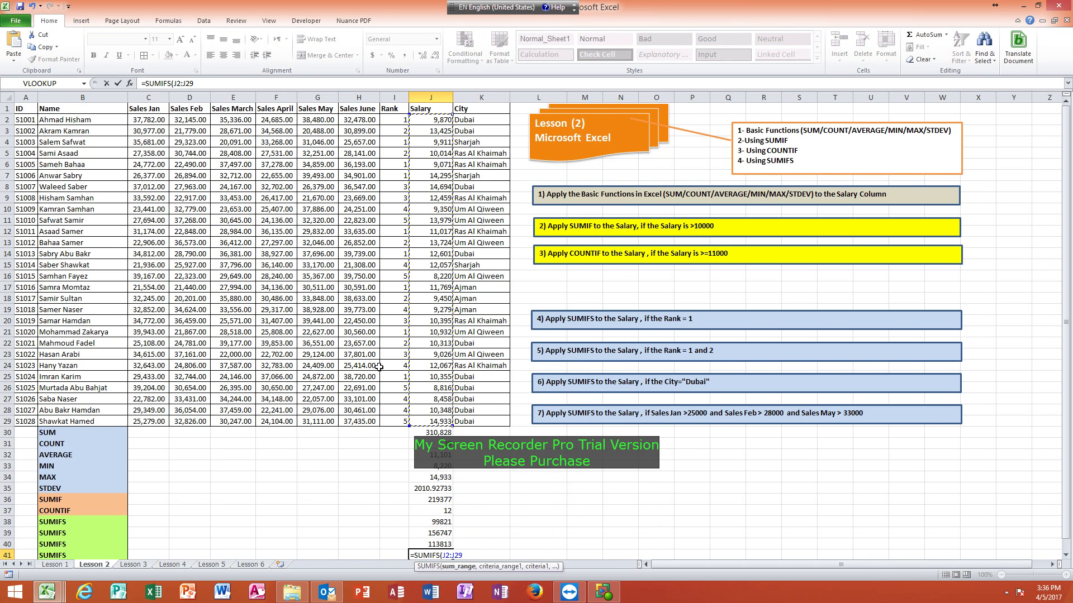
text(,)
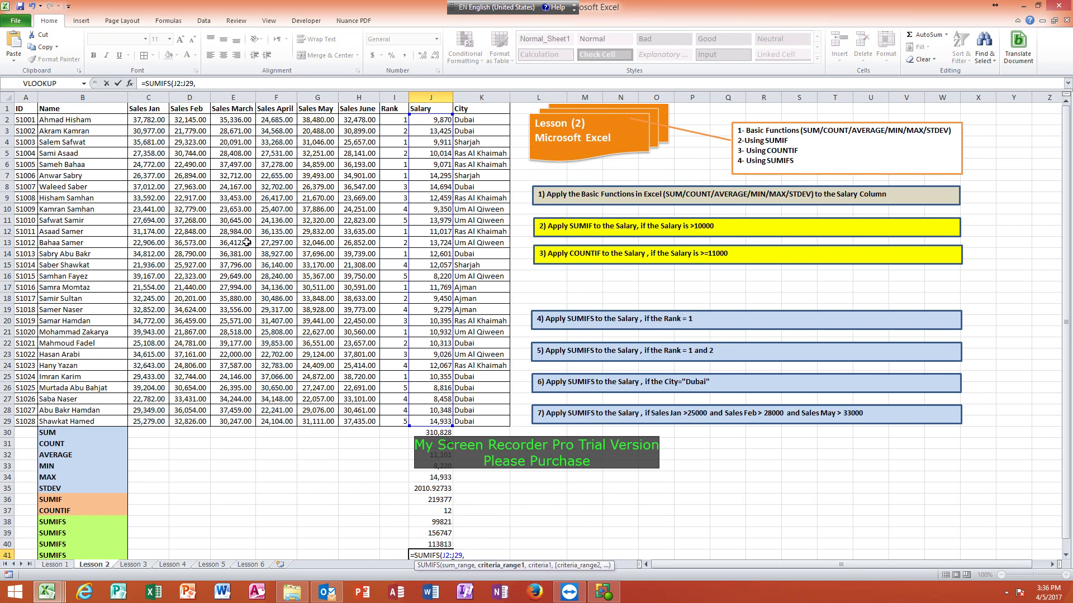
drag(147, 119, 158, 423)
text(,)
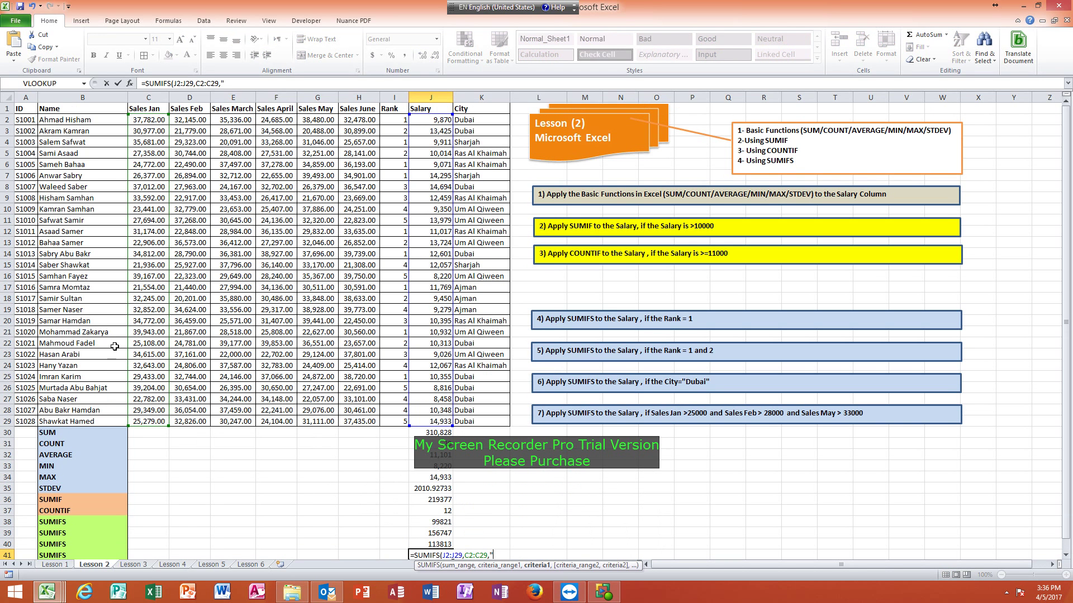
text(">25000)
text(",)
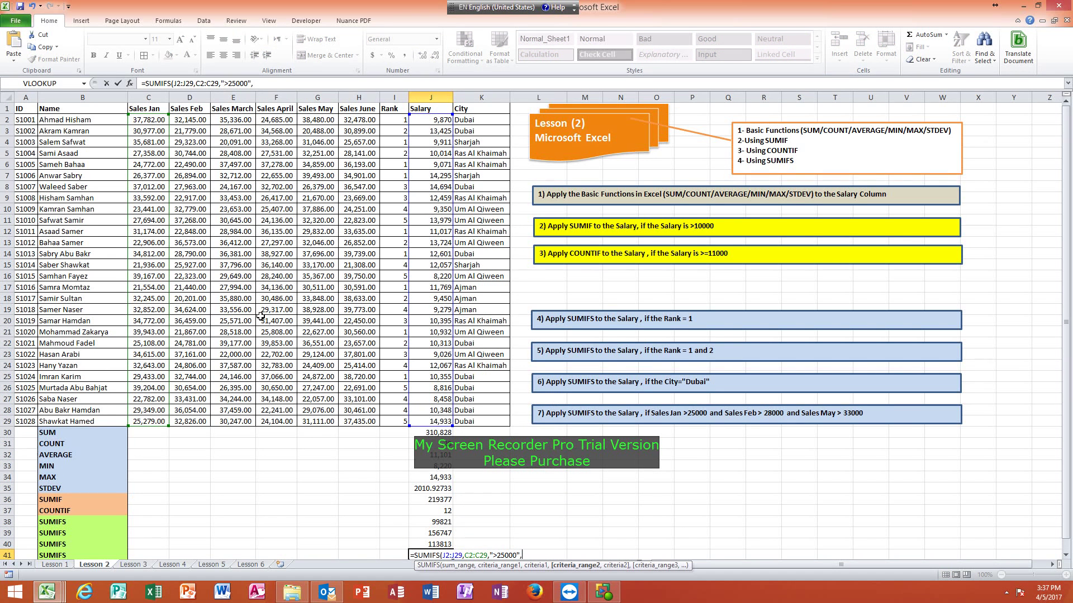
- Complete the J41 SUMIFS formula with the conditions D2:D29 ">28000" for Sales Feb and G2:G29 ">33000" for Sales May
mouse_move(183, 120)
mouse_down()
mouse_move(199, 132)
mouse_move(200, 421)
mouse_up()
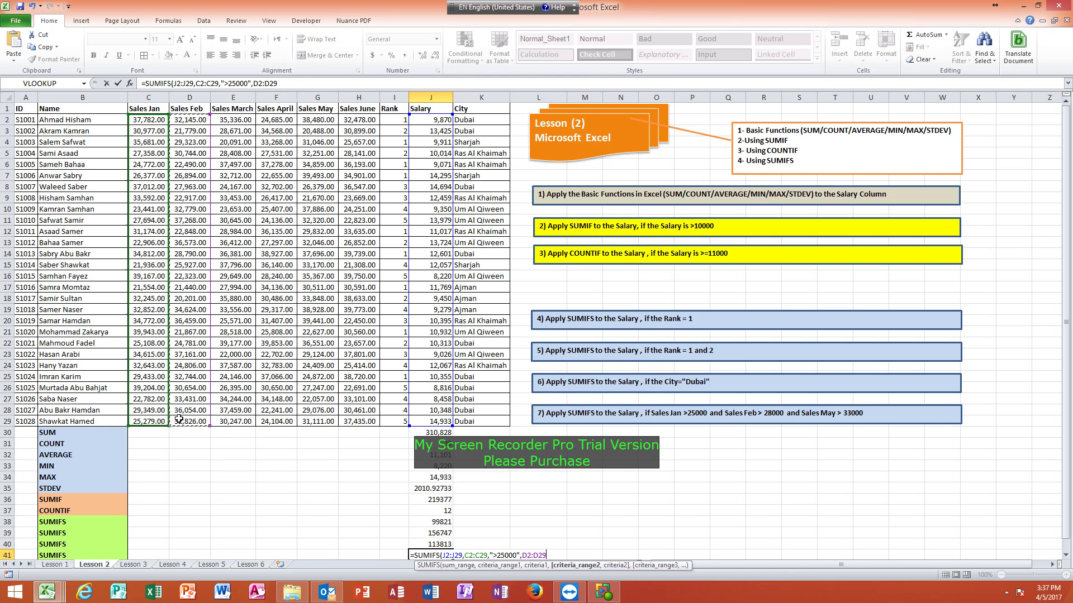
text(,)
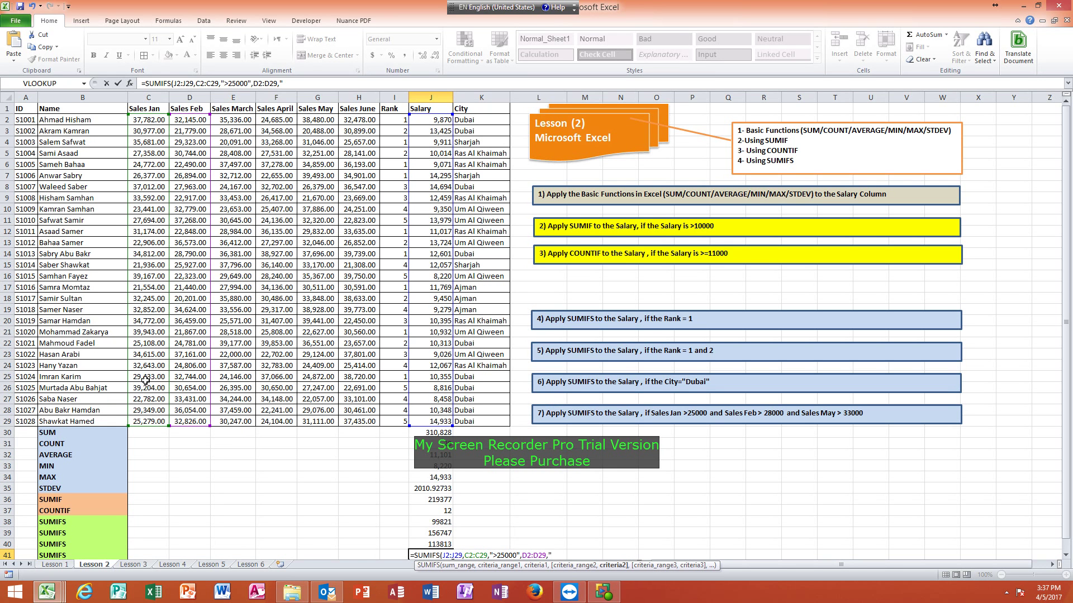
text(">28000",)
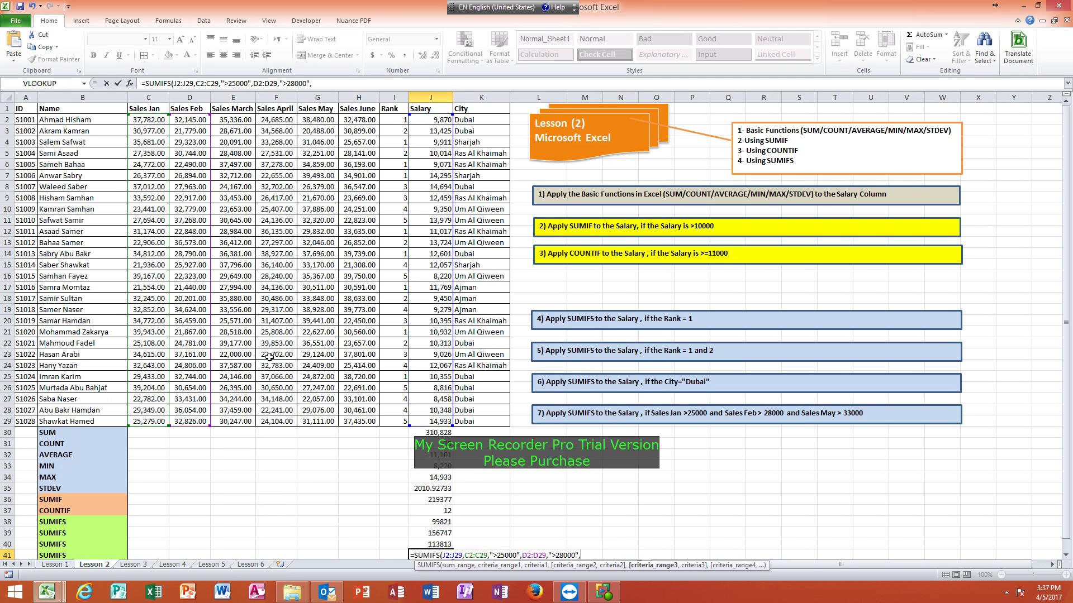
drag(317, 120, 318, 422)
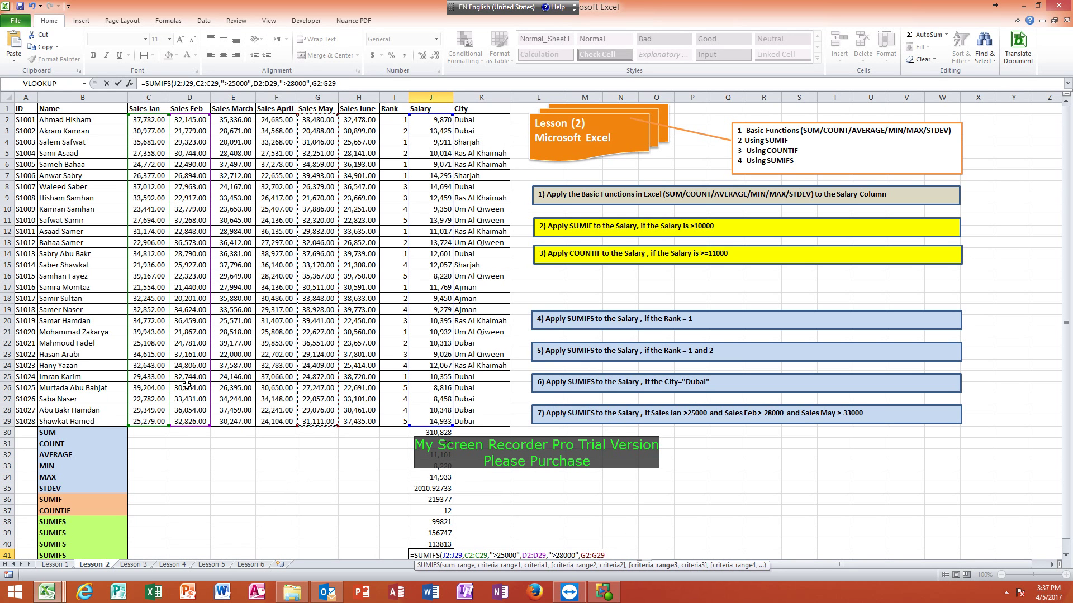
text(,)
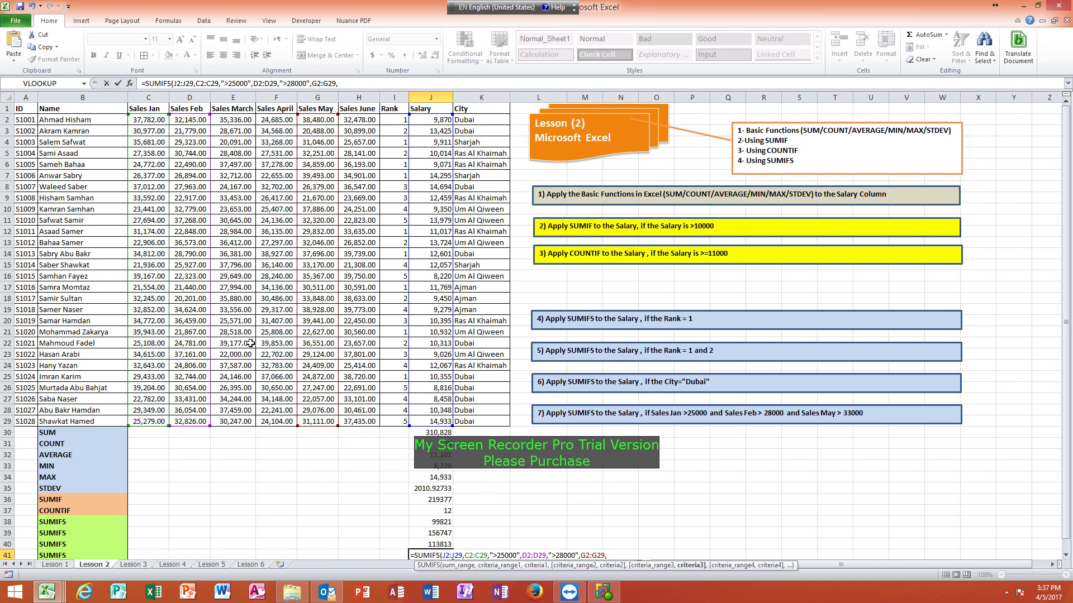
text(">33000)
scroll(290, 322, down, 1)
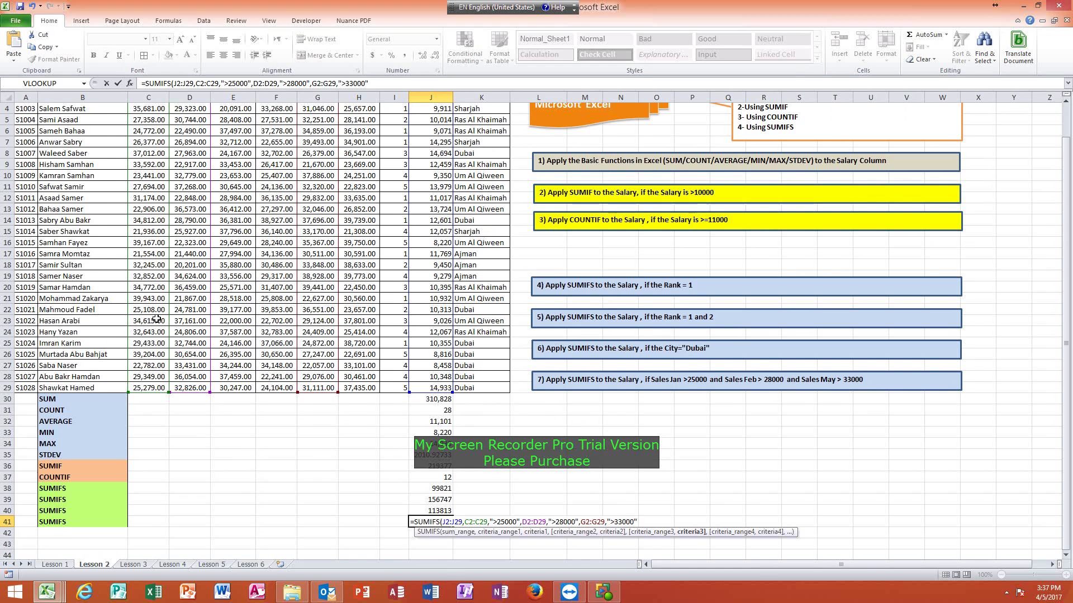
key(Return)
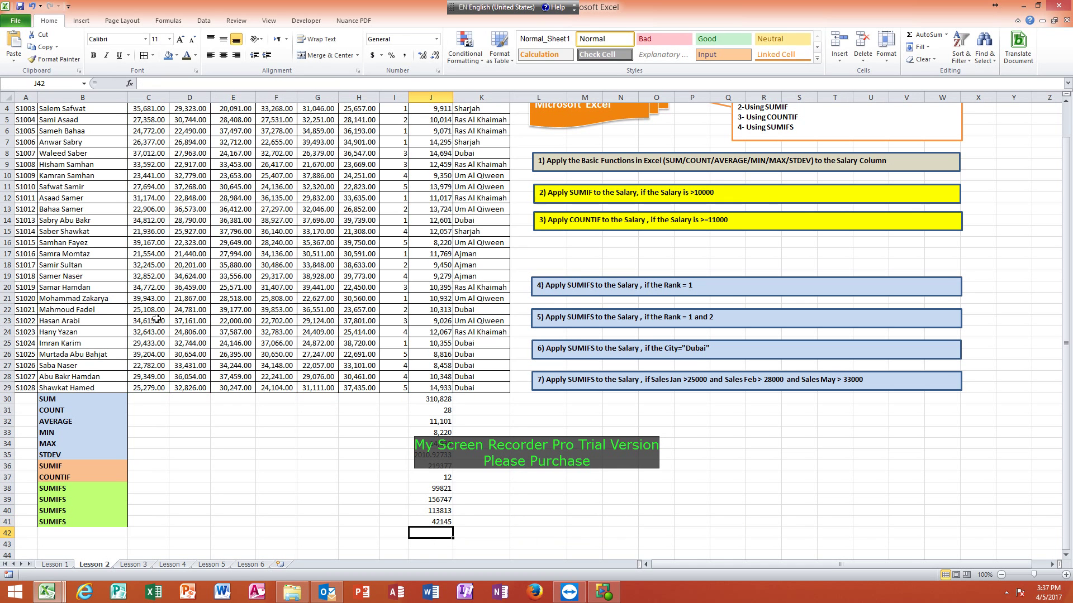
- Examine the SUMIFS formula in J41 against the Sales Jan, Sales Feb and Sales May columns
click(431, 520)
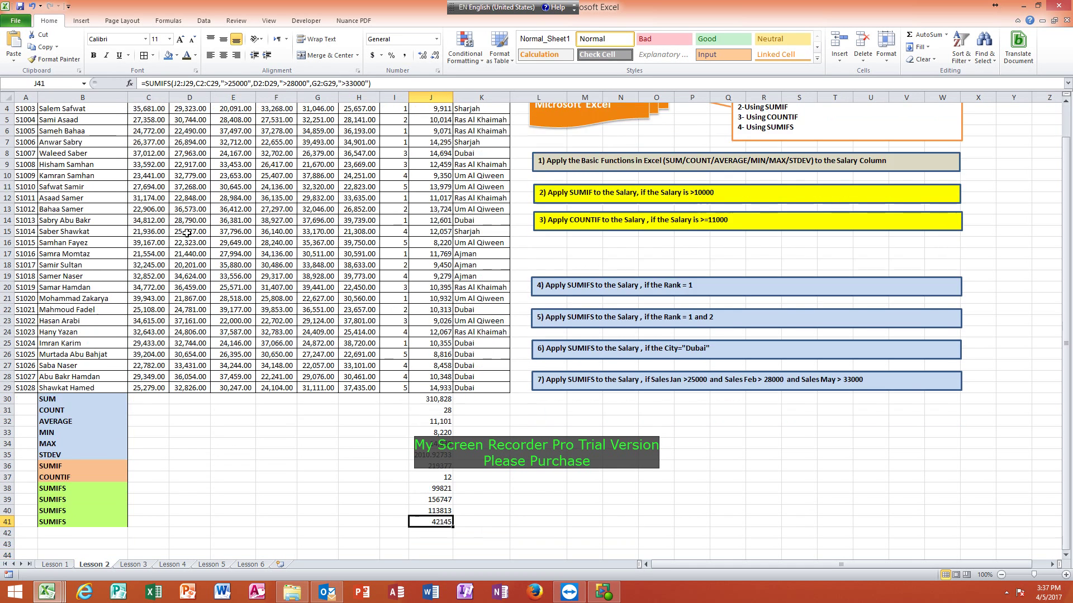
scroll(678, 430, up, 1)
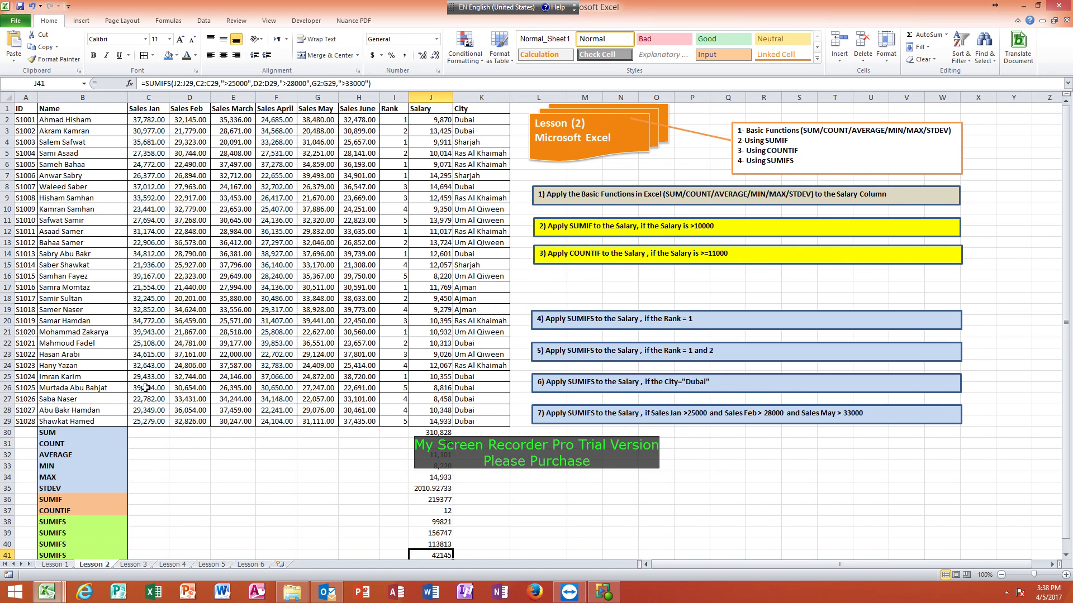
scroll(203, 388, down, 1)
scroll(180, 399, up, 1)
mouse_move(601, 597)
click(591, 557)
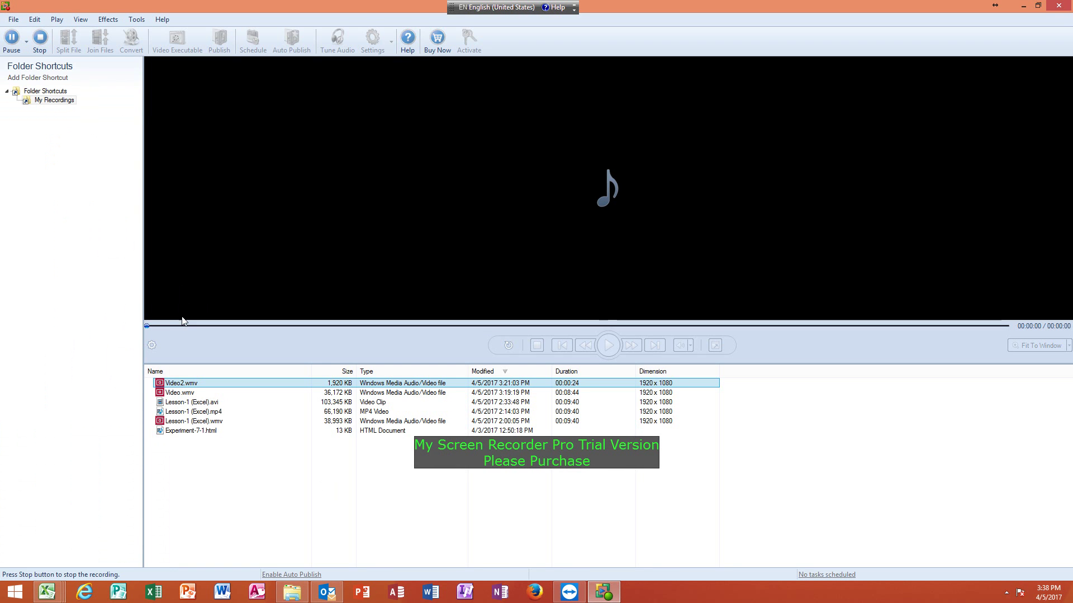